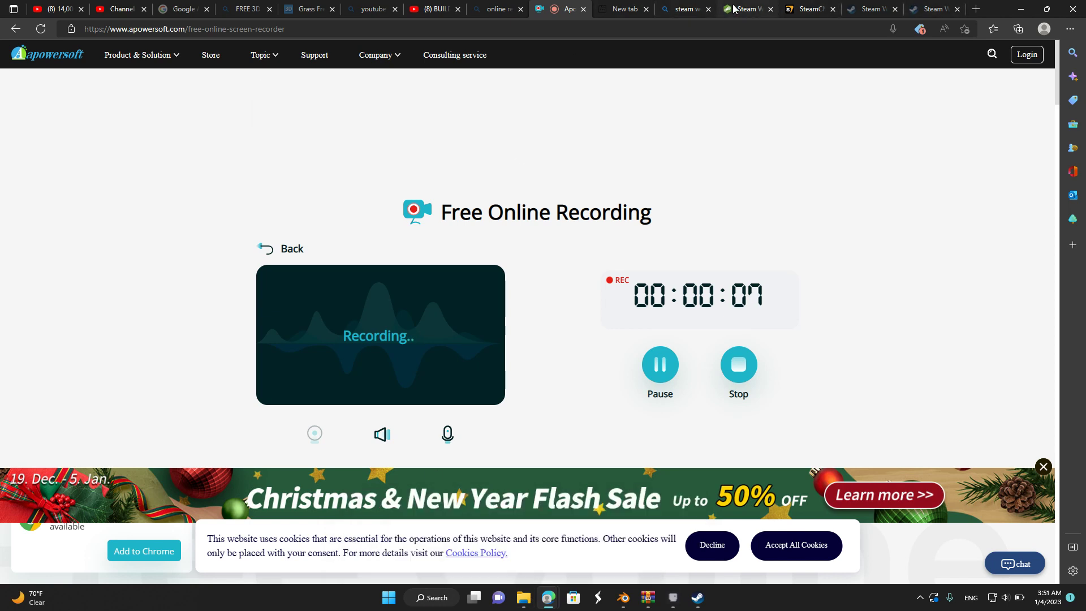
# View the Cyber's World War Mod page on Steam Workshop and clear the link field in Steam Workshop Downloader
pyautogui.click(851, 8)
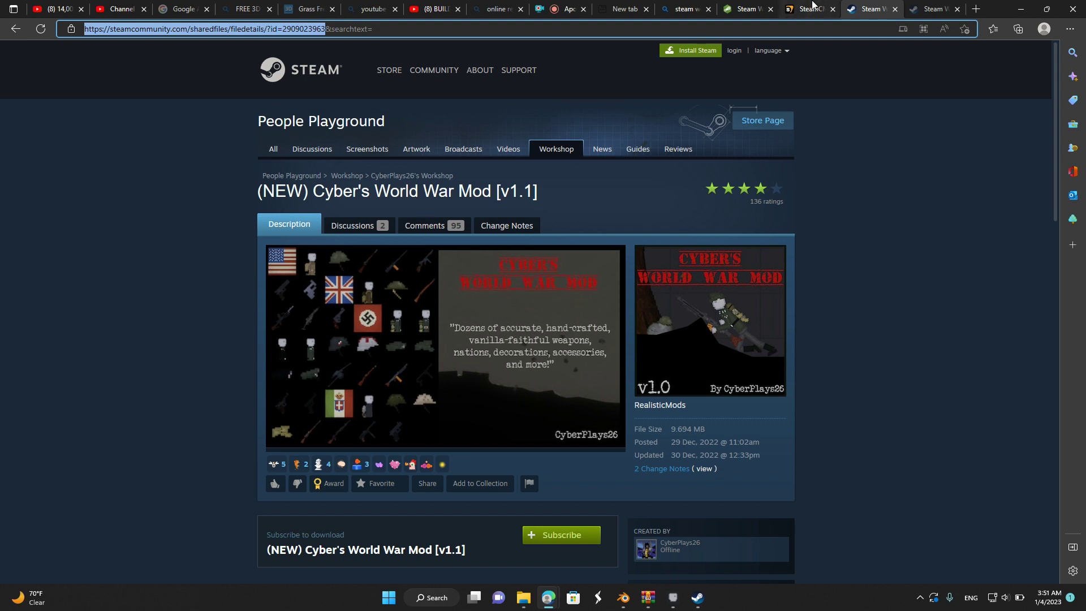
pyautogui.click(736, 13)
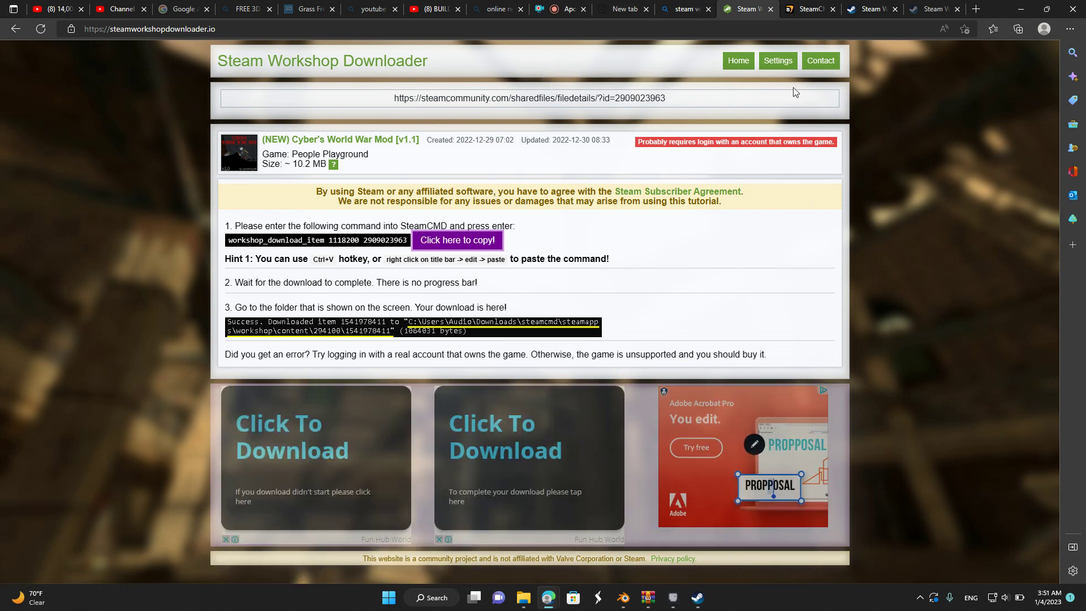
pyautogui.click(396, 98)
pyautogui.press('BackSpace')
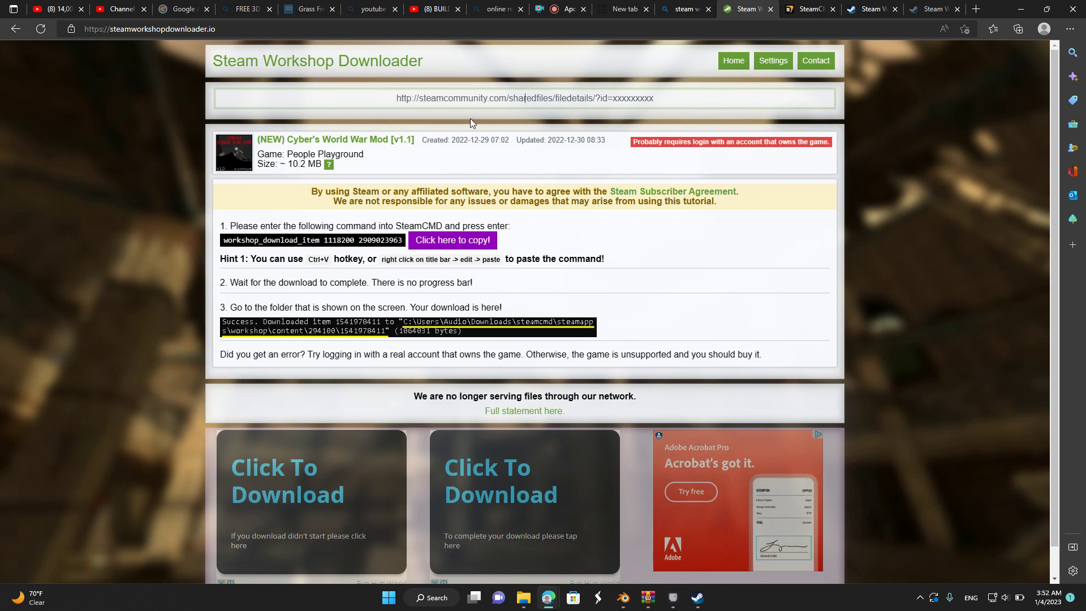
pyautogui.write('h')
pyautogui.press('BackSpace')
# Look over the SteamCMD download page and launch the steamcmd application from the Downloads\stmcd\steamcmd folder
pyautogui.click(795, 10)
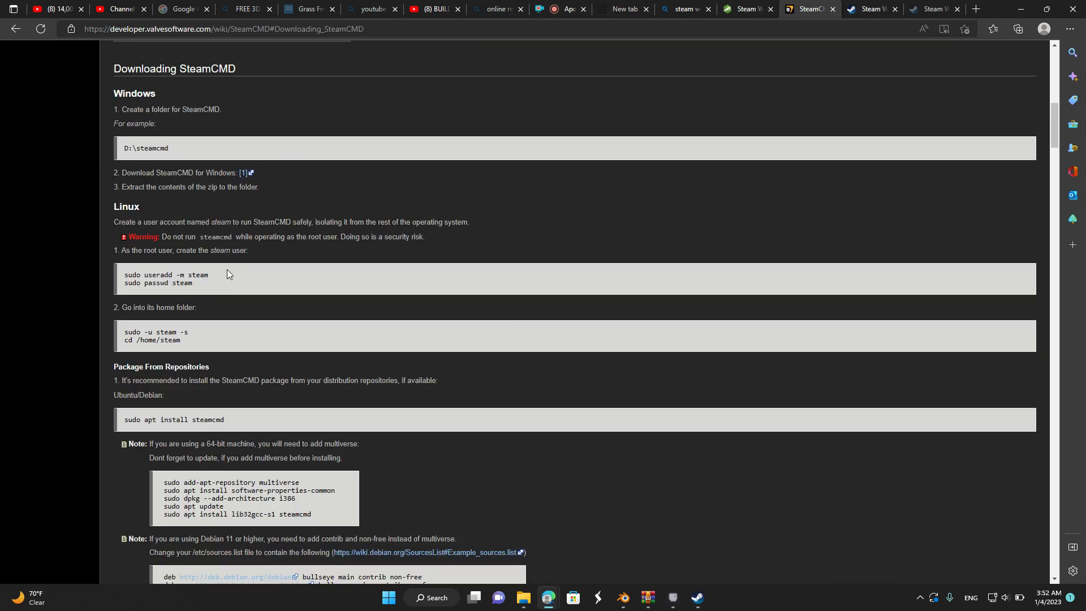
pyautogui.scroll(10, 229, 255)
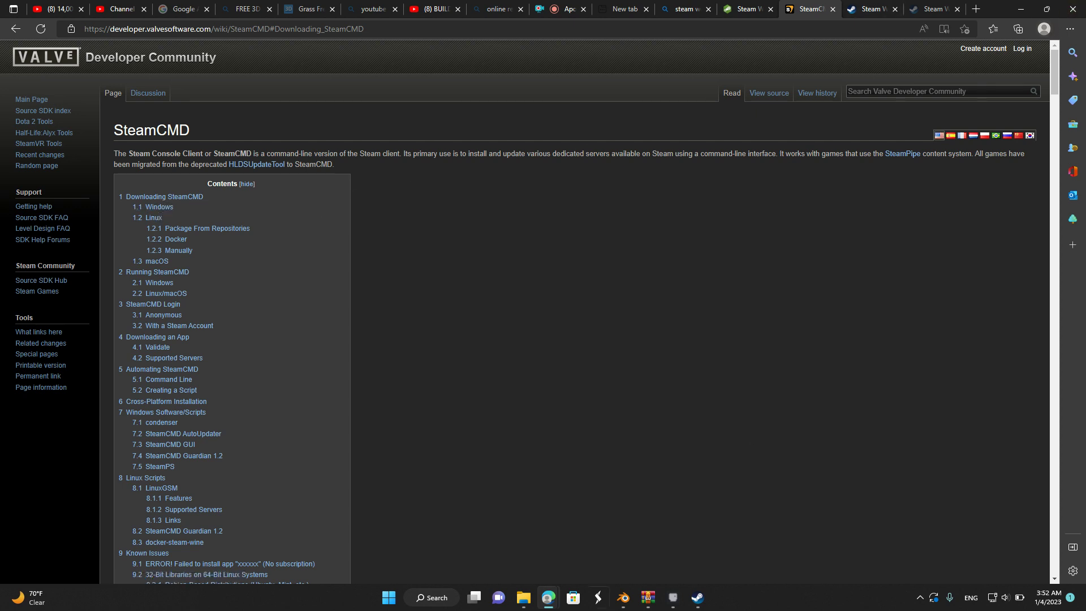
pyautogui.moveTo(521, 596)
pyautogui.moveTo(499, 541)
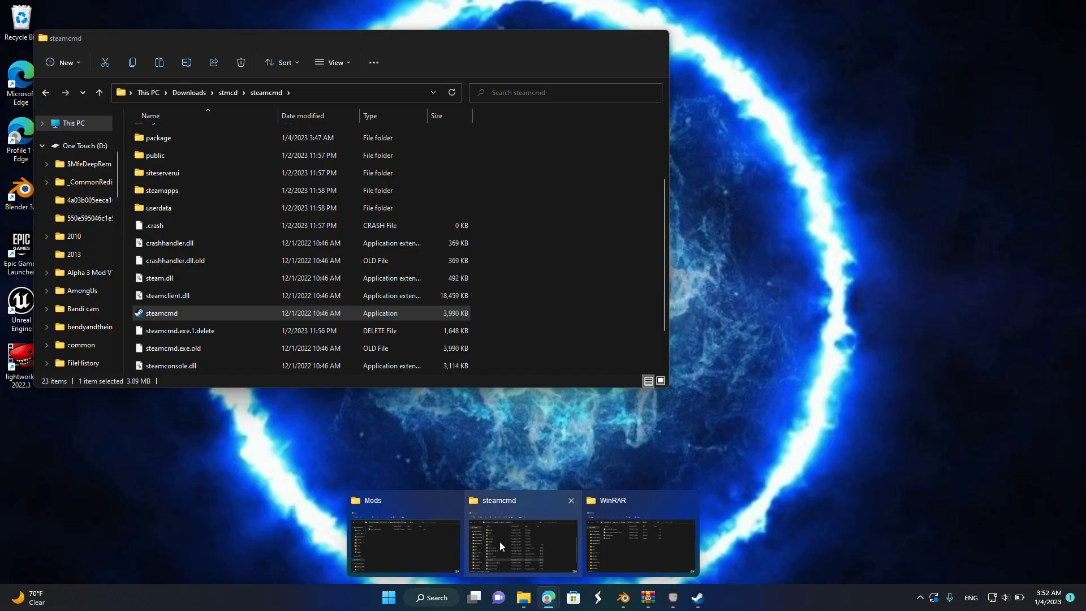
pyautogui.click(500, 541)
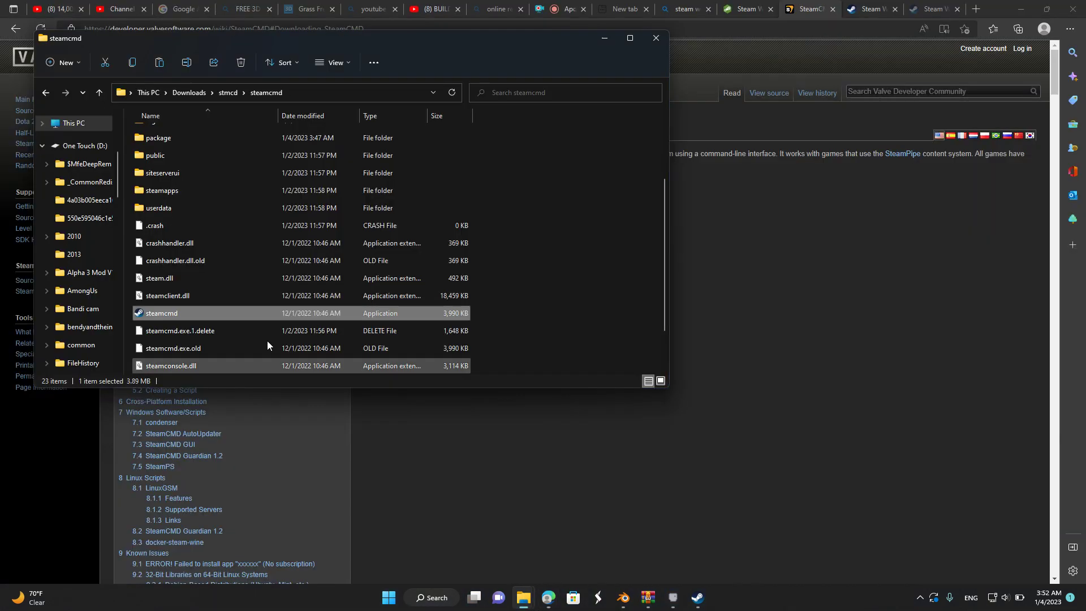
pyautogui.doubleClick(267, 311)
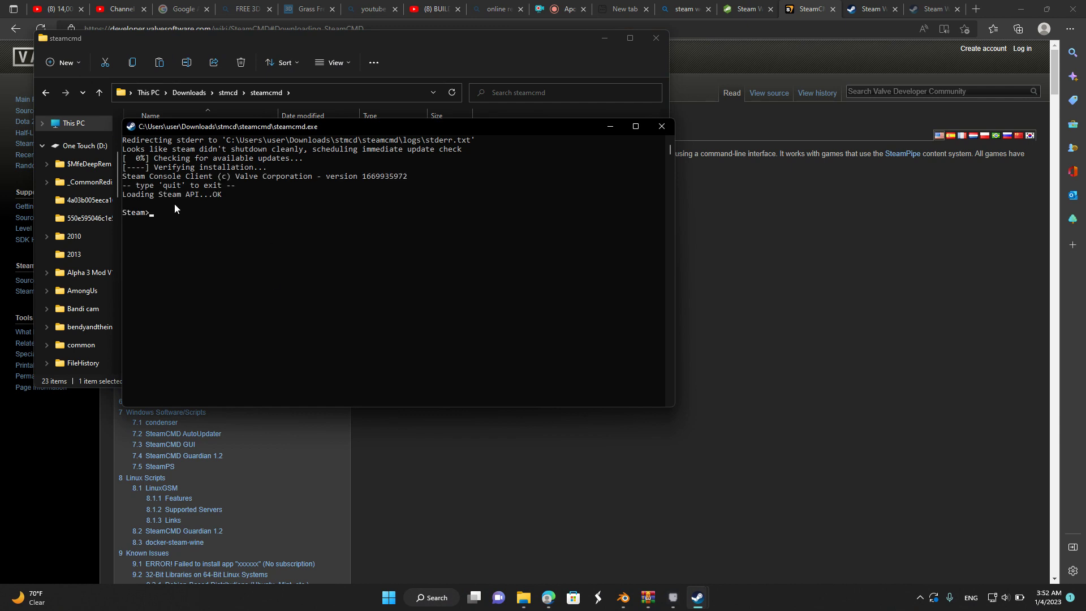
# Log in to SteamCMD by running the command "login anonymous"
pyautogui.click(560, 8)
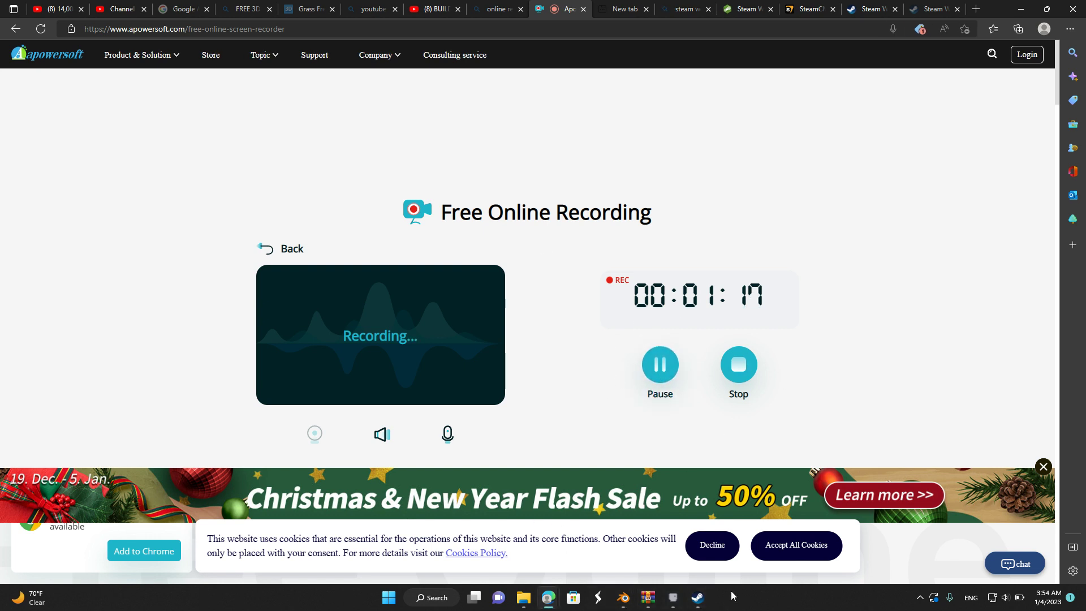
pyautogui.click(698, 597)
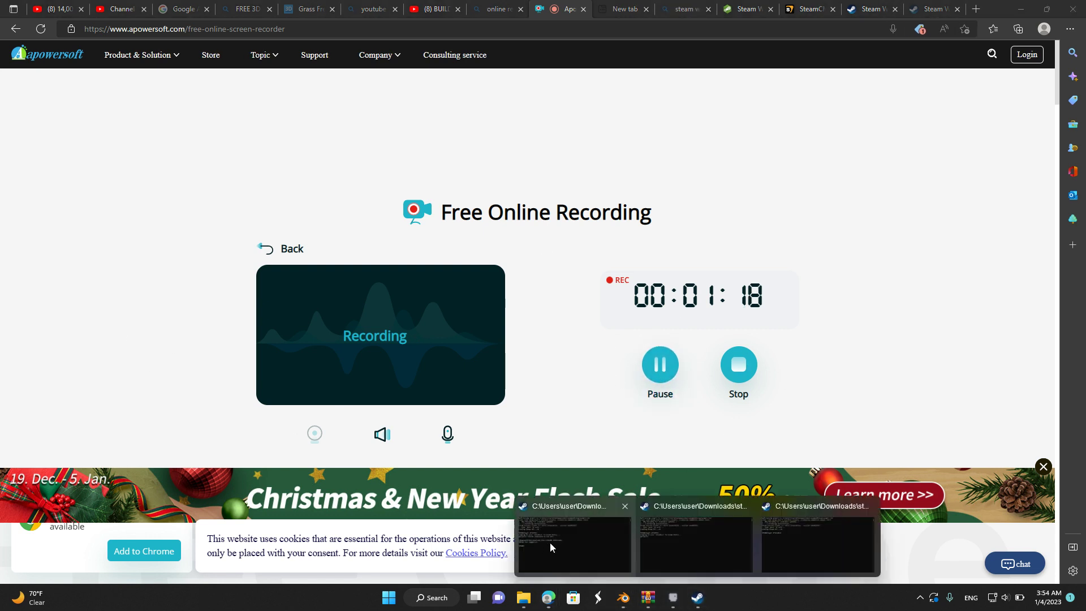
pyautogui.click(774, 548)
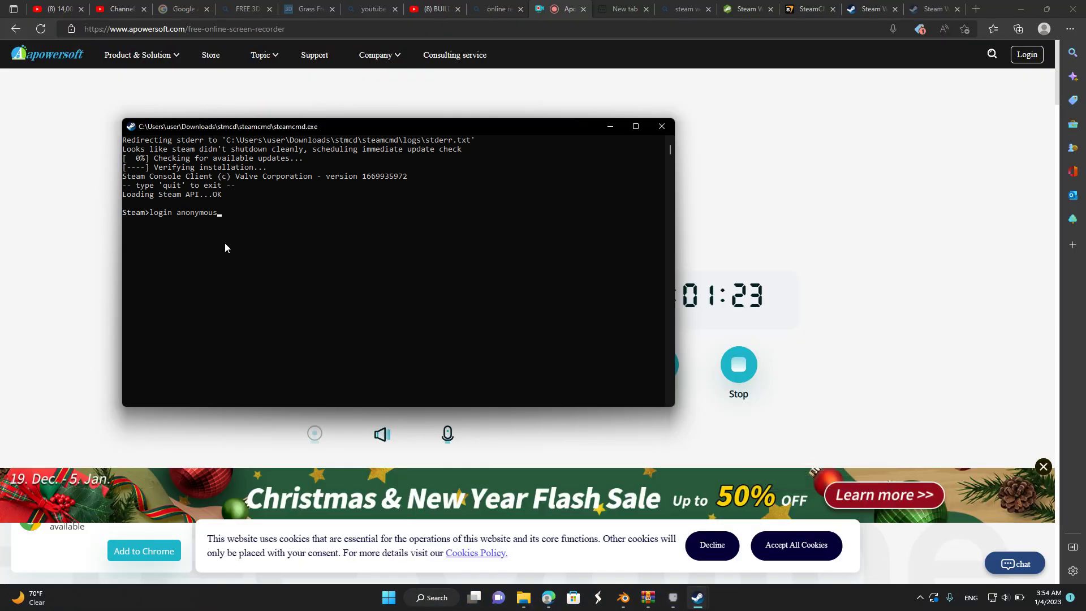
pyautogui.press('Return')
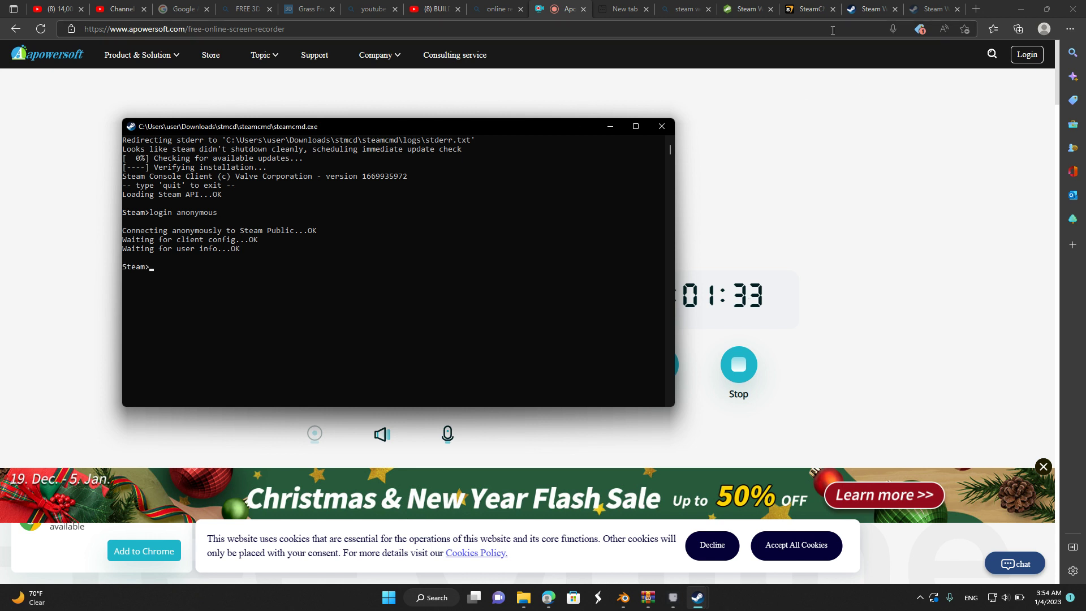
pyautogui.hotkey('alt', 'Tab')
pyautogui.click(738, 7)
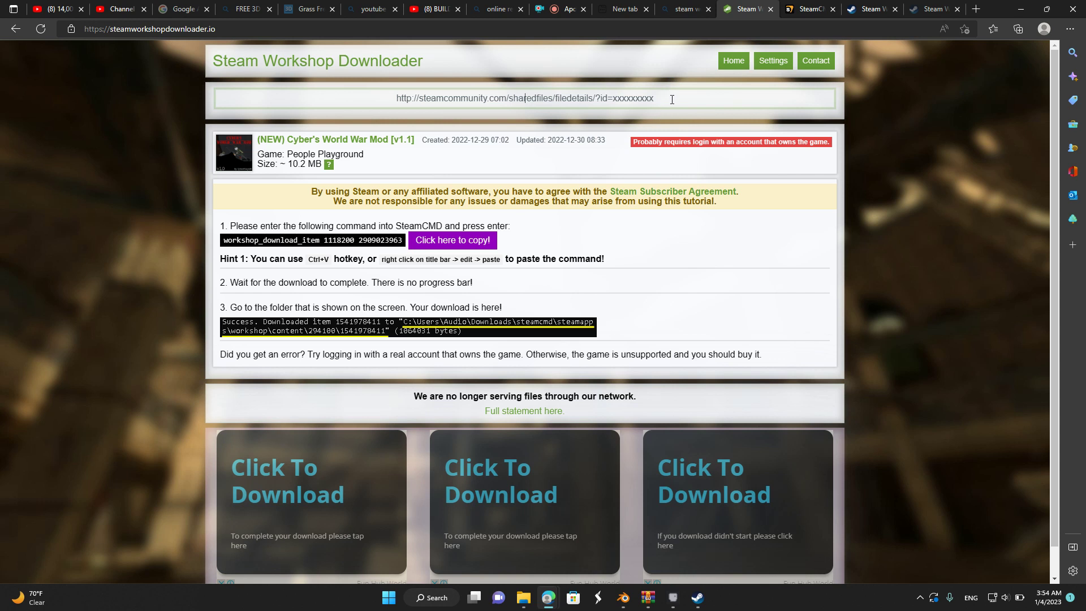
pyautogui.click(465, 239)
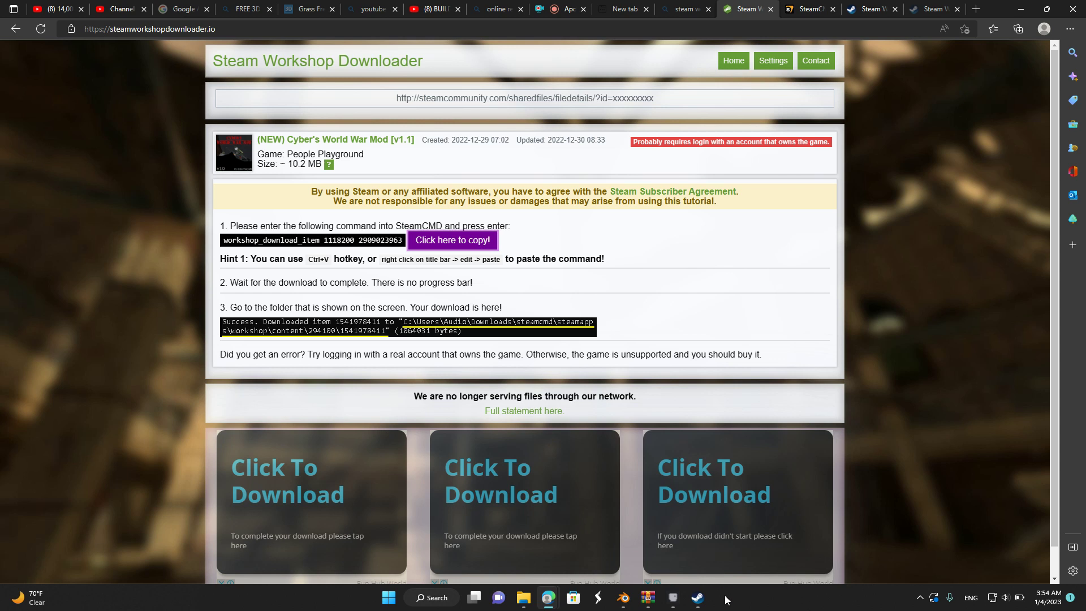
pyautogui.moveTo(700, 596)
pyautogui.moveTo(673, 561)
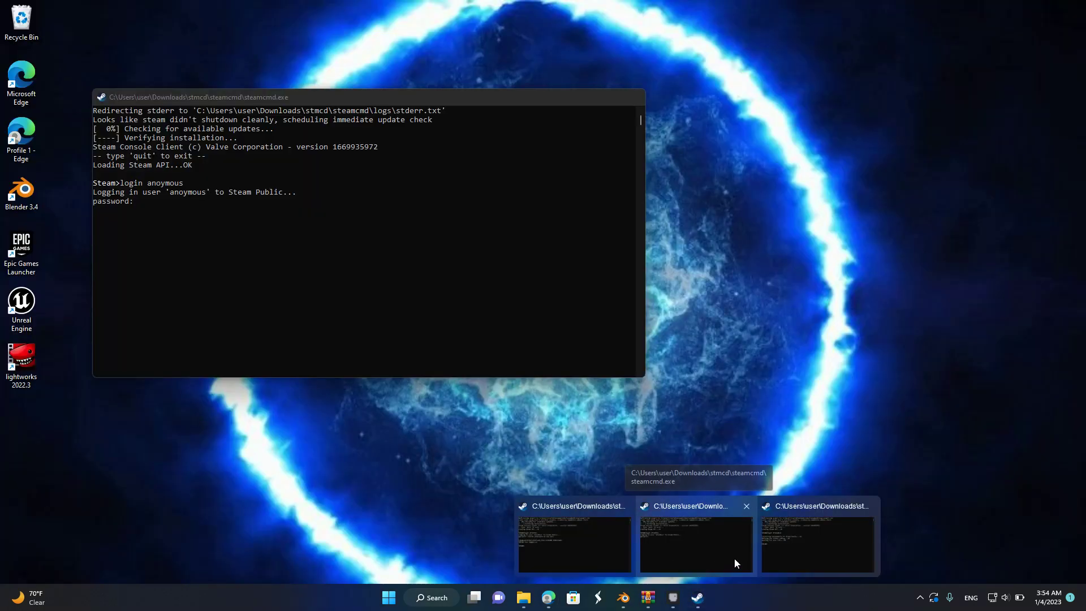
pyautogui.click(787, 554)
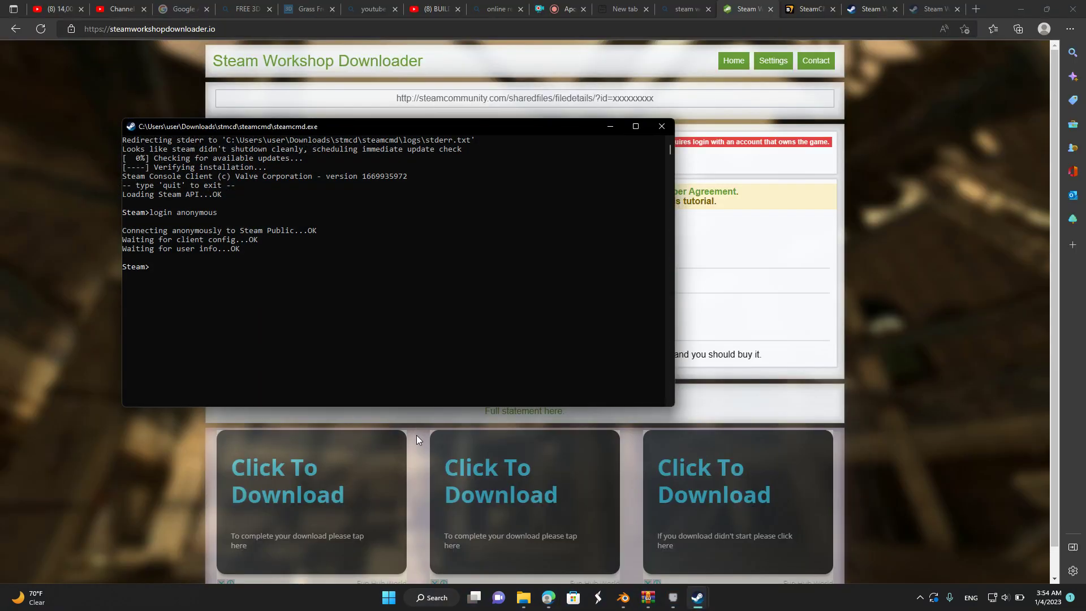
pyautogui.hotkey('ctrl', 'v')
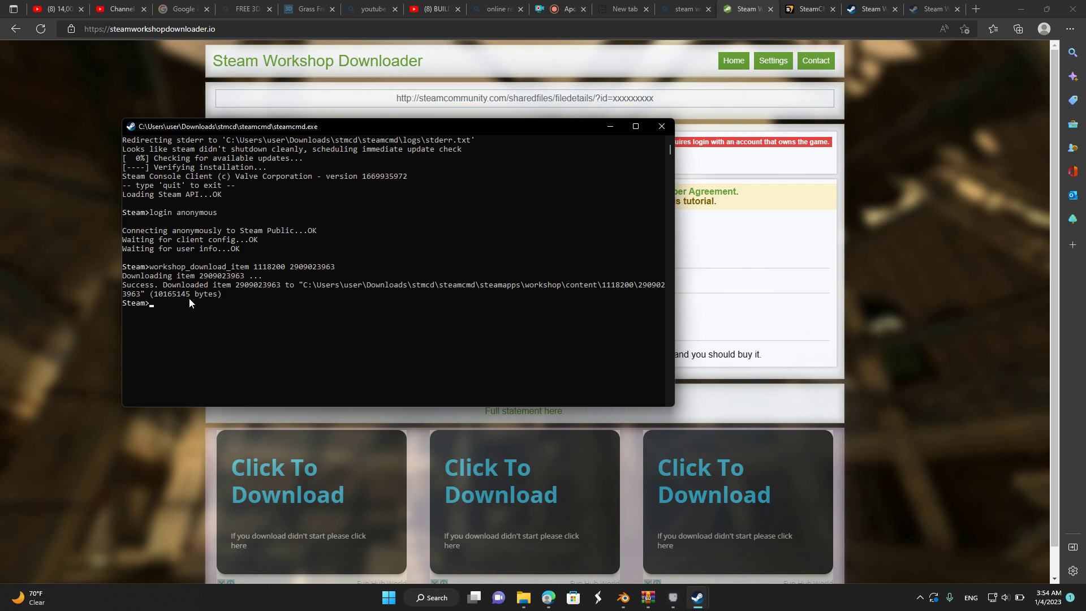
# In File Explorer, open the steamapps\workshop\content\1118200 folder inside the steamcmd folder
pyautogui.moveTo(527, 607)
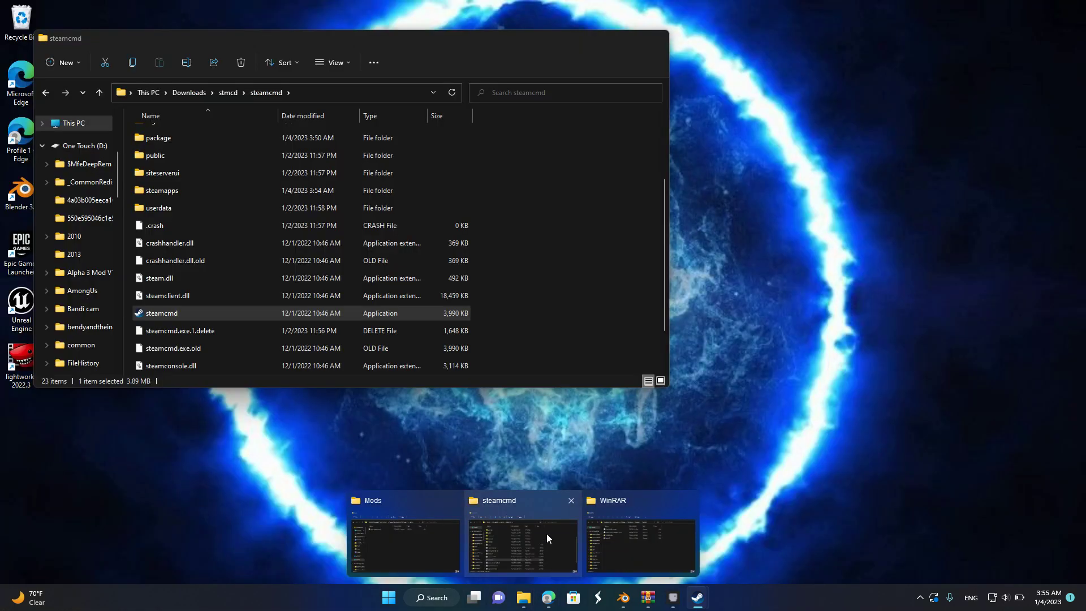
pyautogui.click(547, 534)
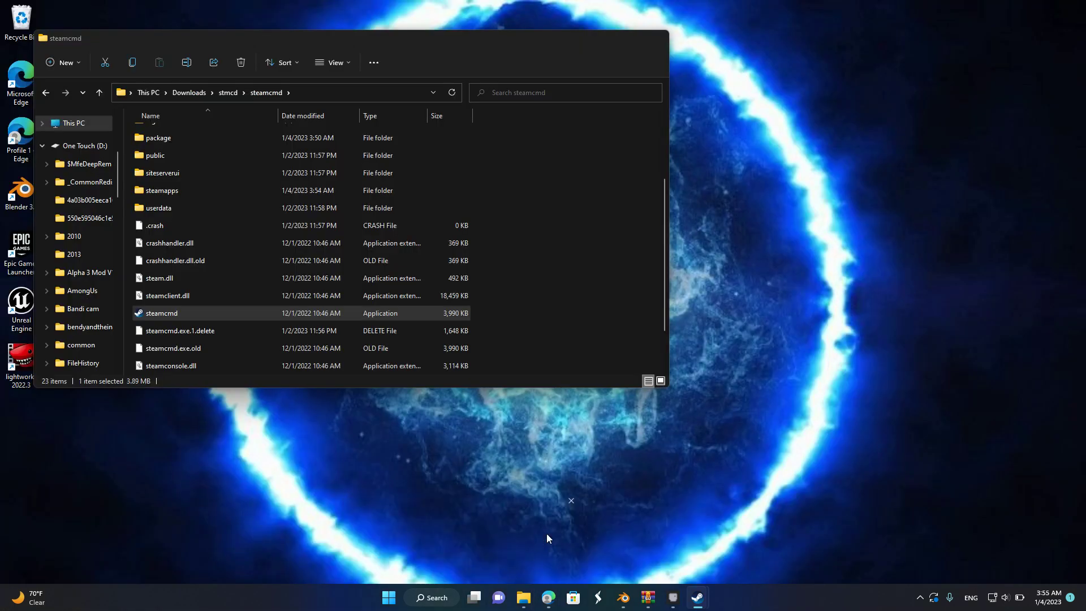
pyautogui.scroll(-1, 207, 302)
pyautogui.scroll(3, 206, 286)
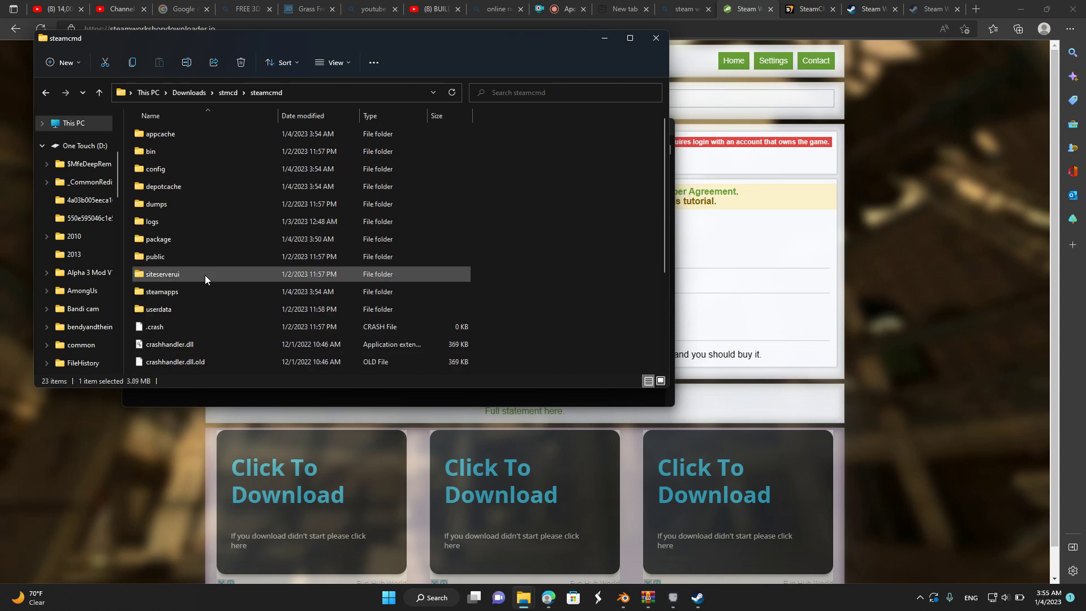
pyautogui.scroll(-3, 206, 278)
pyautogui.scroll(3, 204, 277)
pyautogui.scroll(-3, 205, 277)
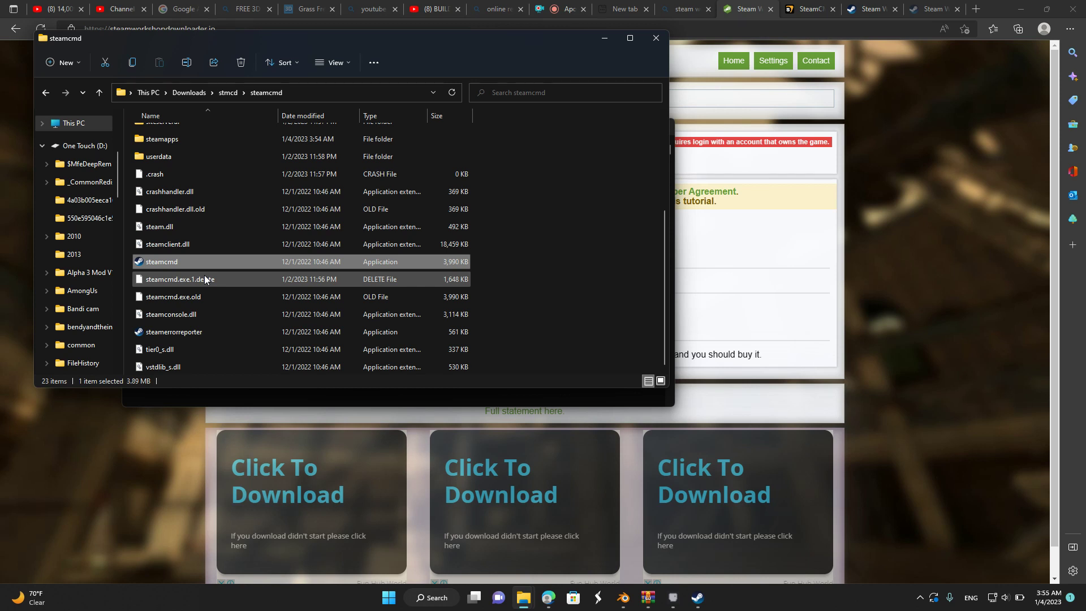
pyautogui.scroll(3, 204, 277)
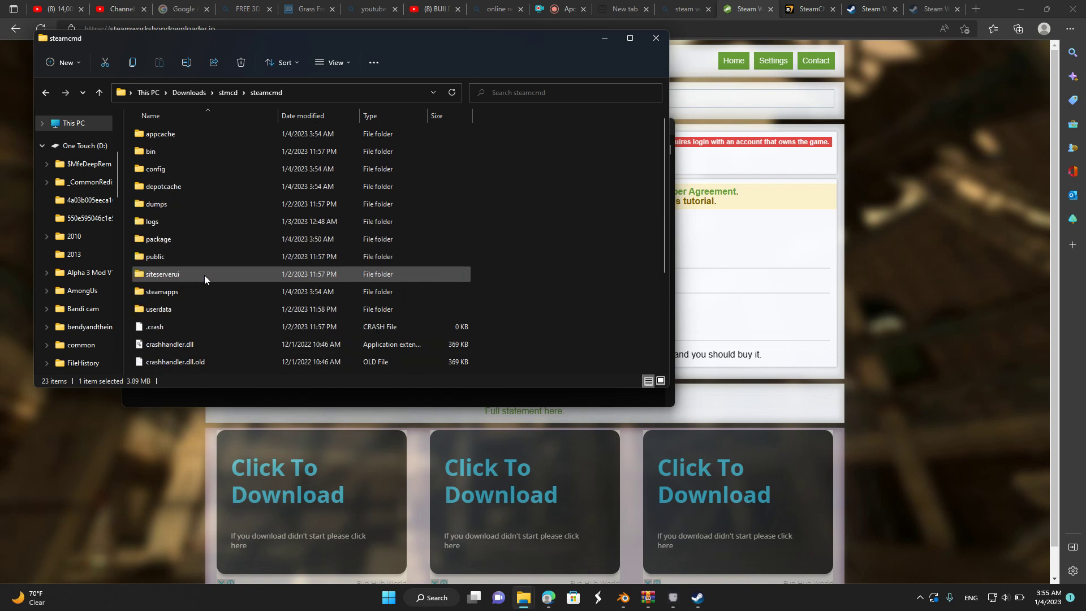
pyautogui.scroll(-3, 176, 242)
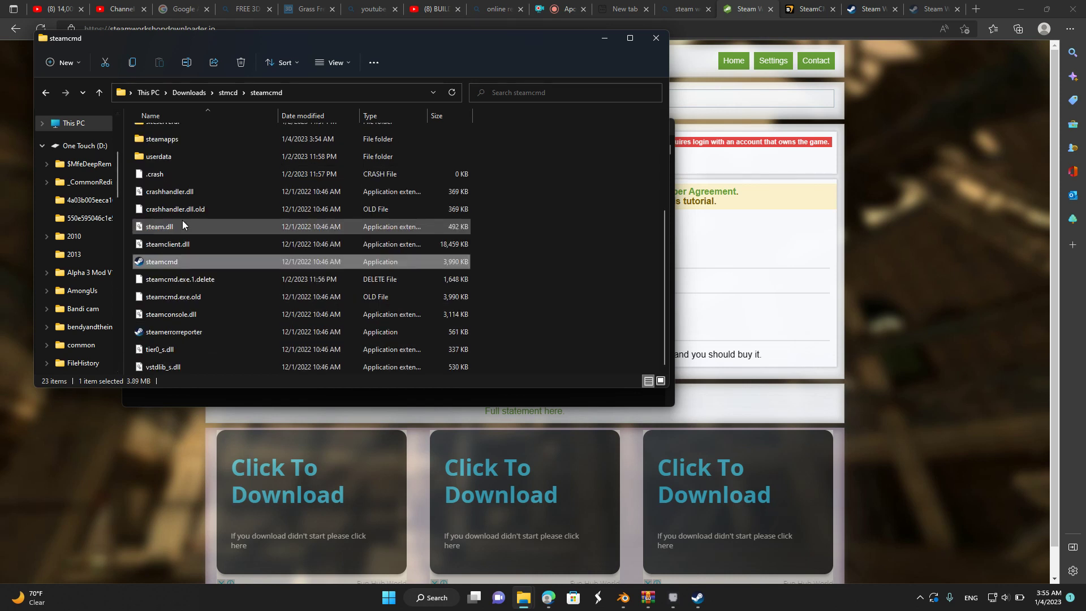
pyautogui.scroll(3, 172, 249)
pyautogui.doubleClick(146, 291)
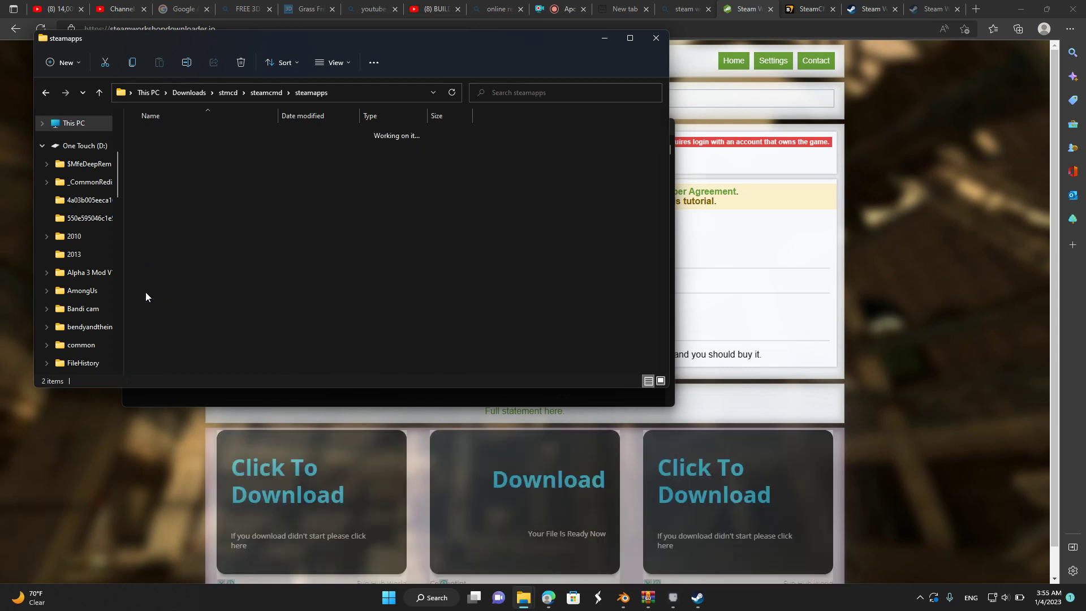
pyautogui.doubleClick(159, 132)
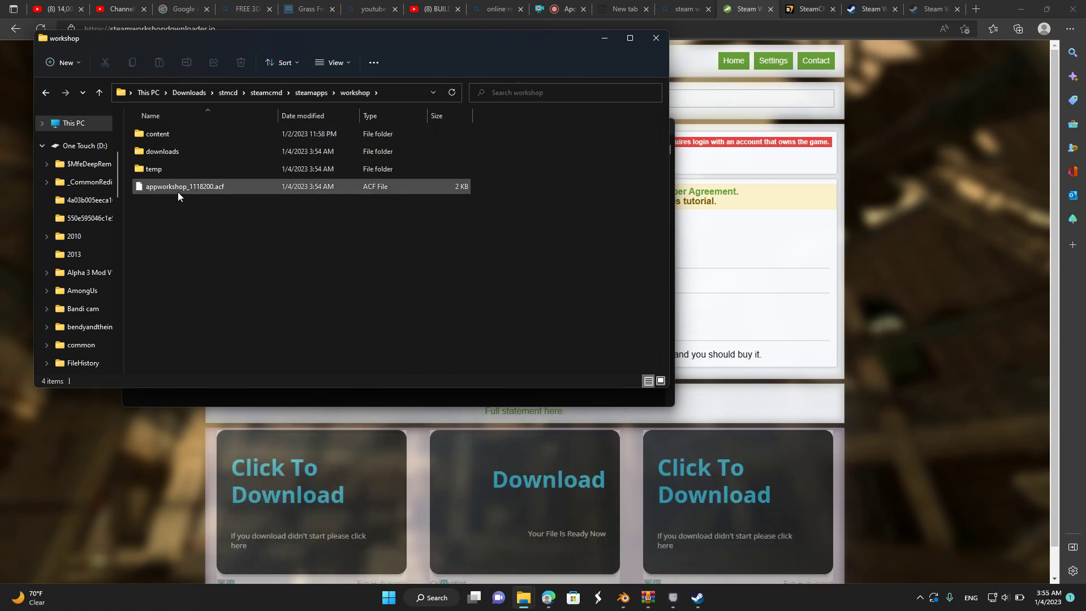
pyautogui.doubleClick(185, 134)
pyautogui.doubleClick(184, 137)
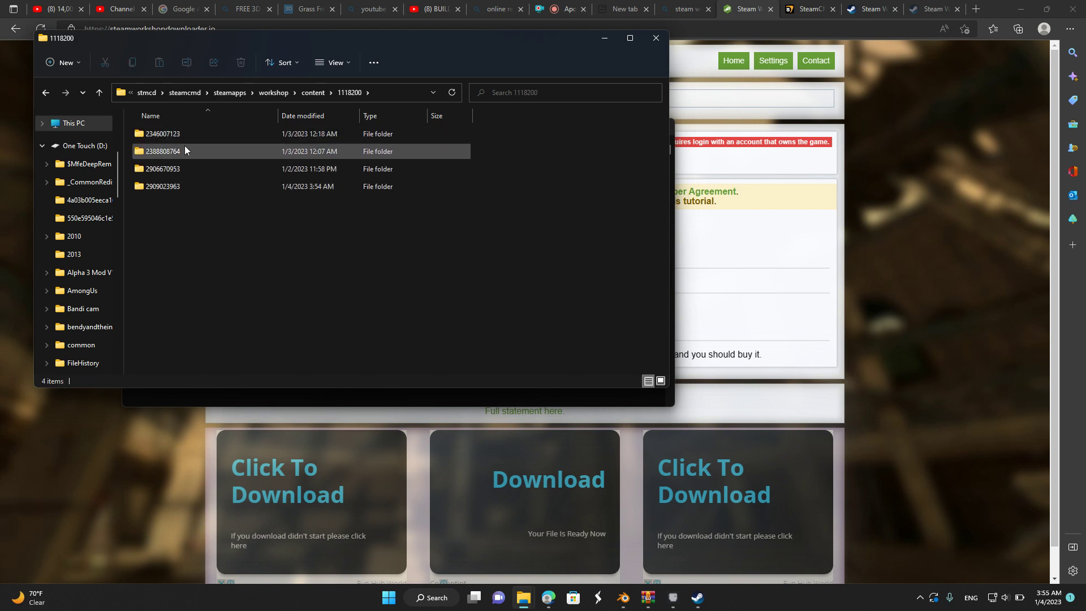
pyautogui.rightClick(208, 192)
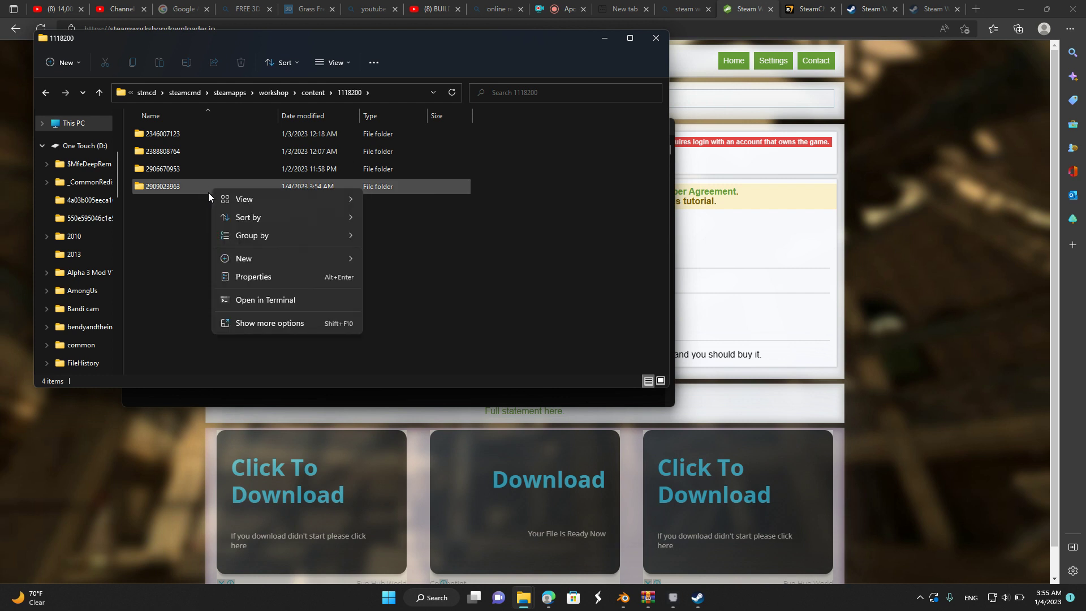
pyautogui.click(156, 191)
pyautogui.rightClick(160, 192)
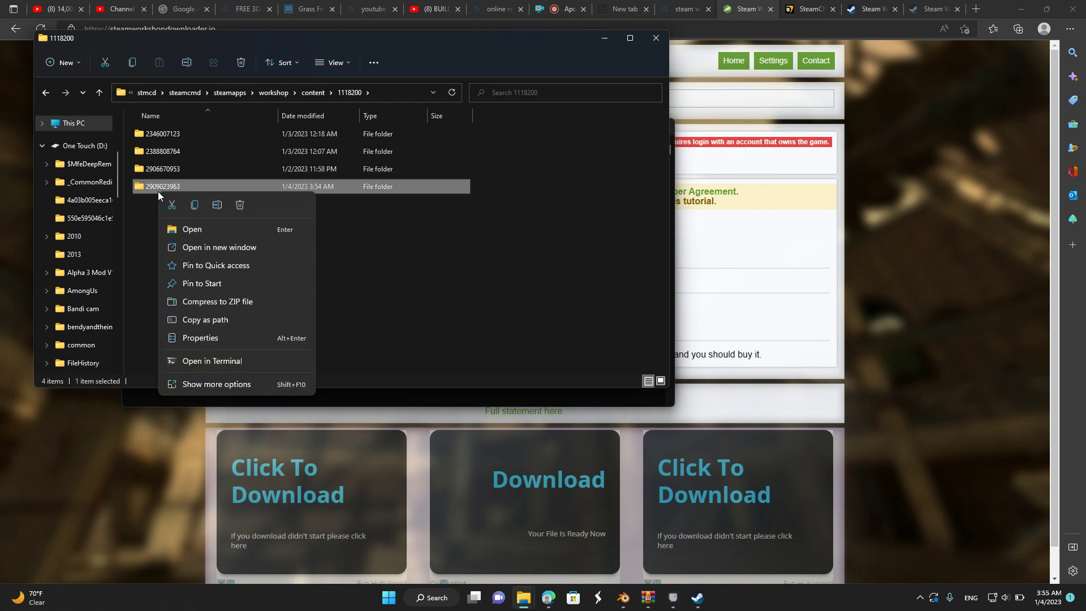
pyautogui.click(195, 204)
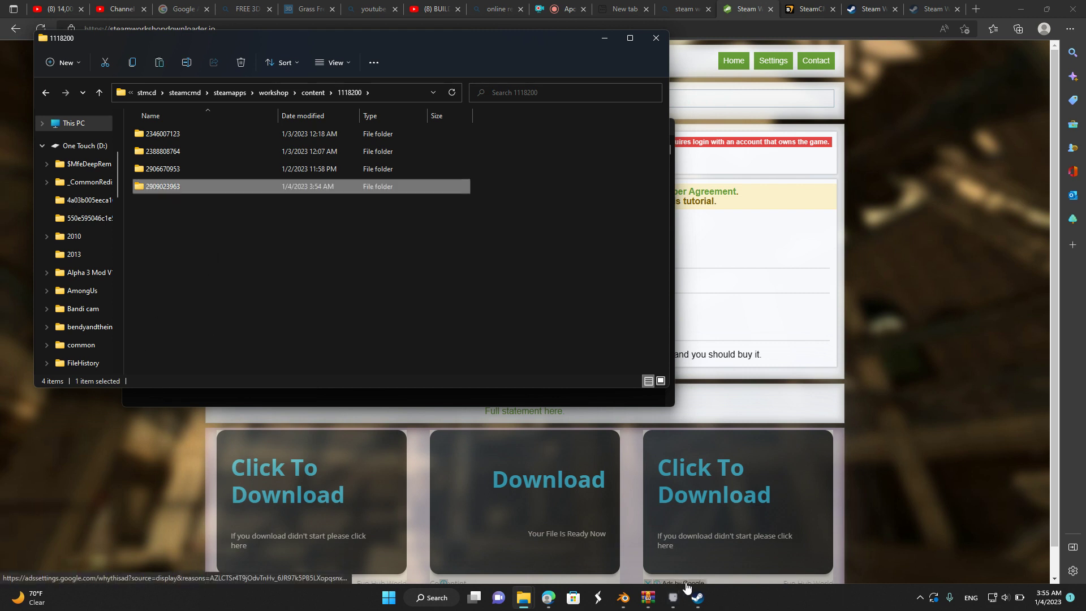
# Open the Mods folder of the People.Playground.v1.26.Preview.11 game folder located in Downloads
pyautogui.scroll(-2, 62, 256)
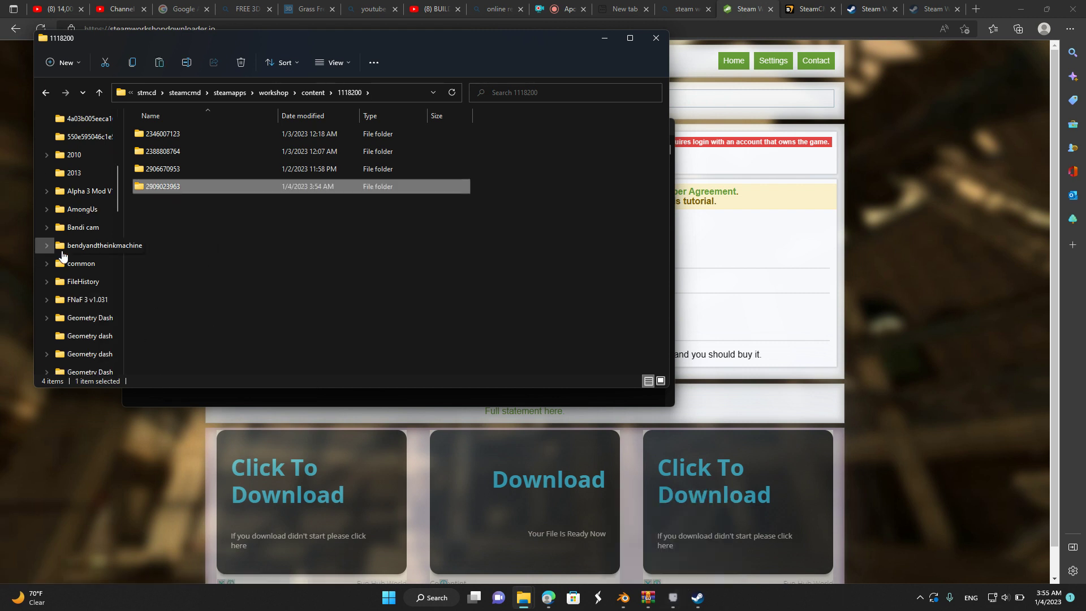
pyautogui.scroll(5, 62, 249)
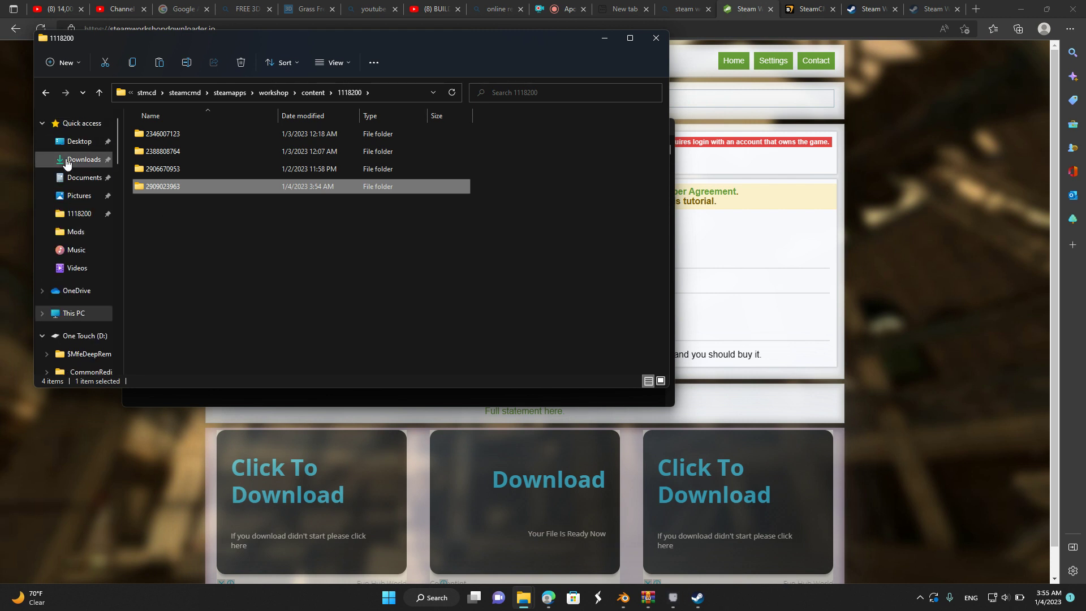
pyautogui.click(65, 165)
pyautogui.scroll(-2, 290, 276)
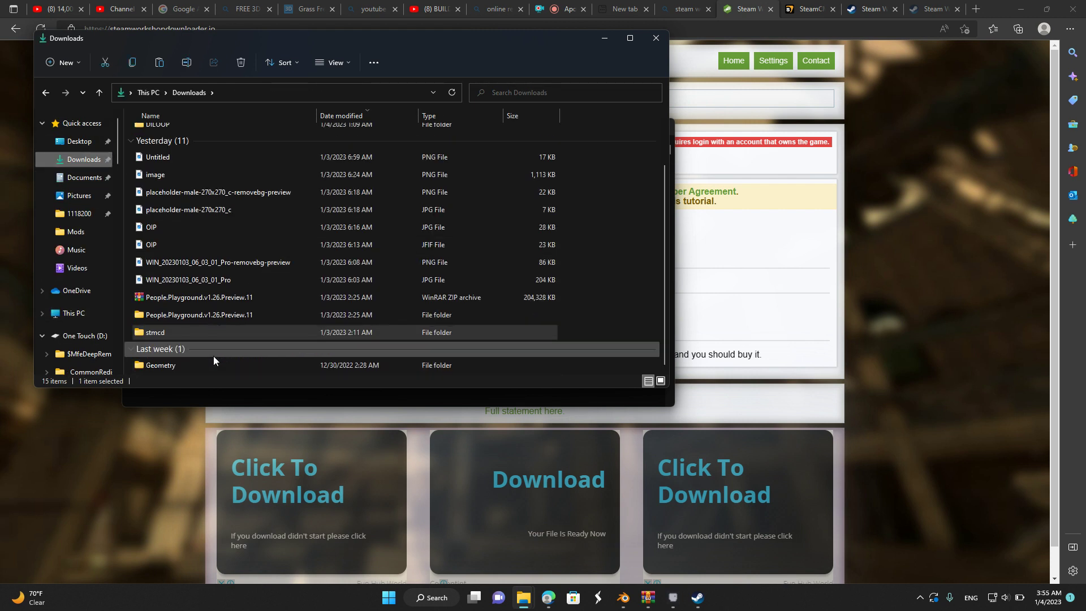
pyautogui.doubleClick(201, 315)
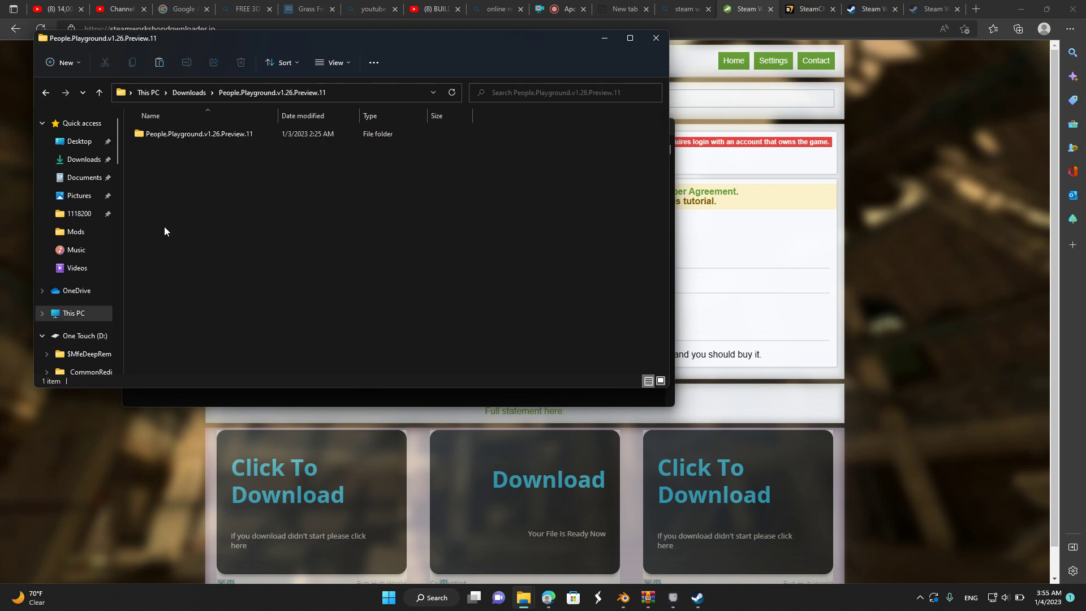
pyautogui.doubleClick(238, 134)
pyautogui.click(239, 154)
pyautogui.doubleClick(239, 156)
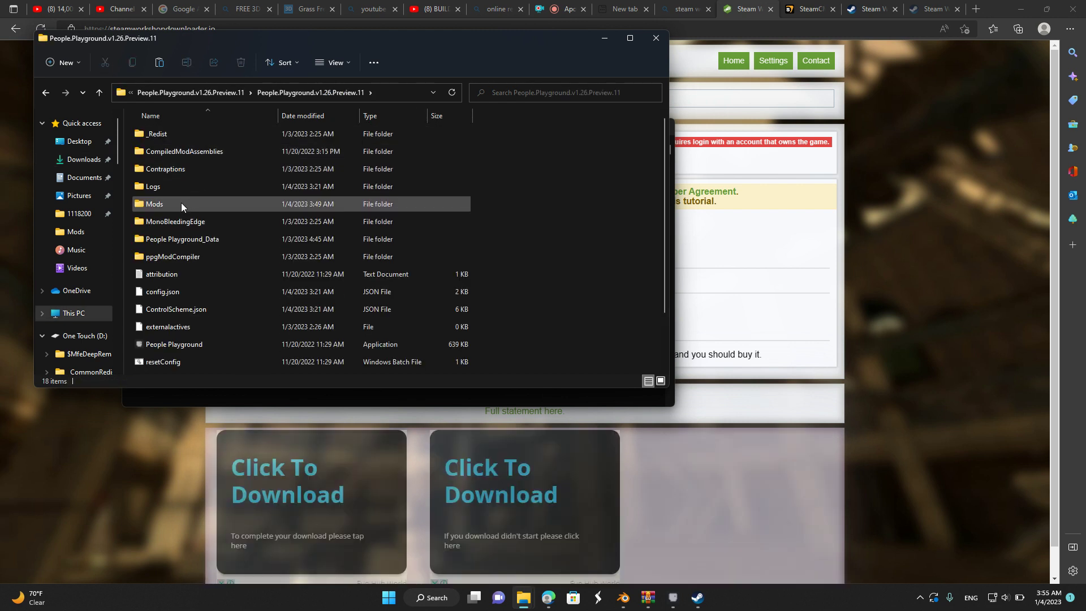
pyautogui.doubleClick(181, 203)
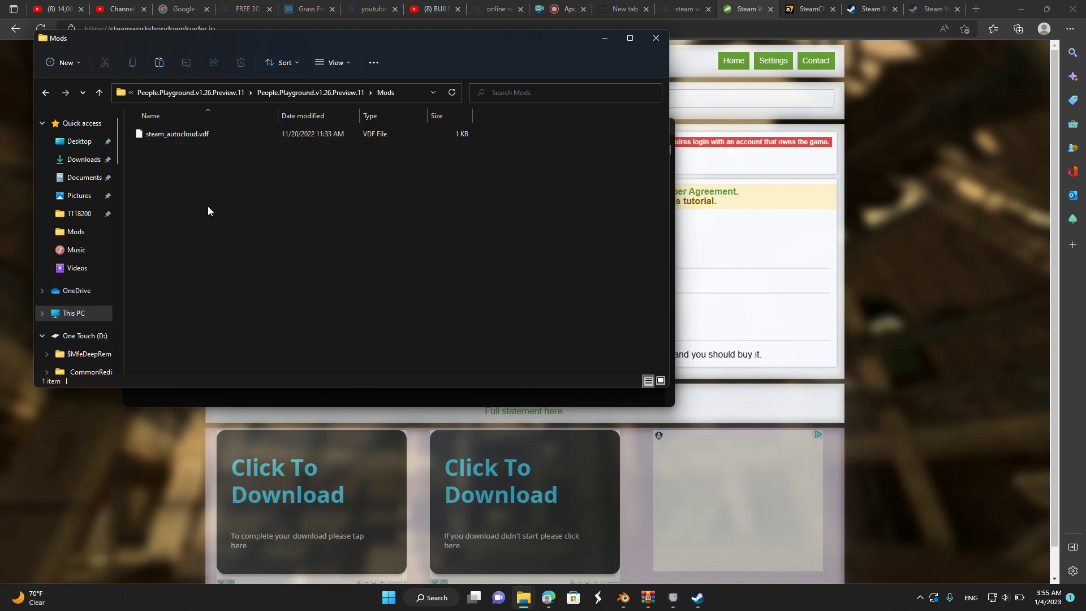
pyautogui.rightClick(208, 209)
pyautogui.click(221, 219)
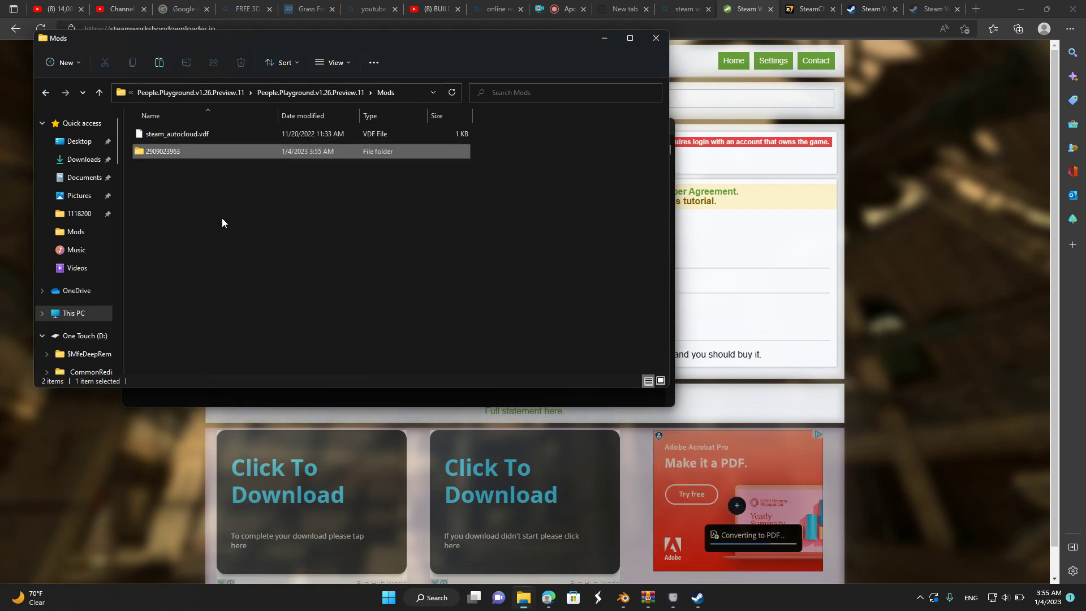
pyautogui.doubleClick(284, 158)
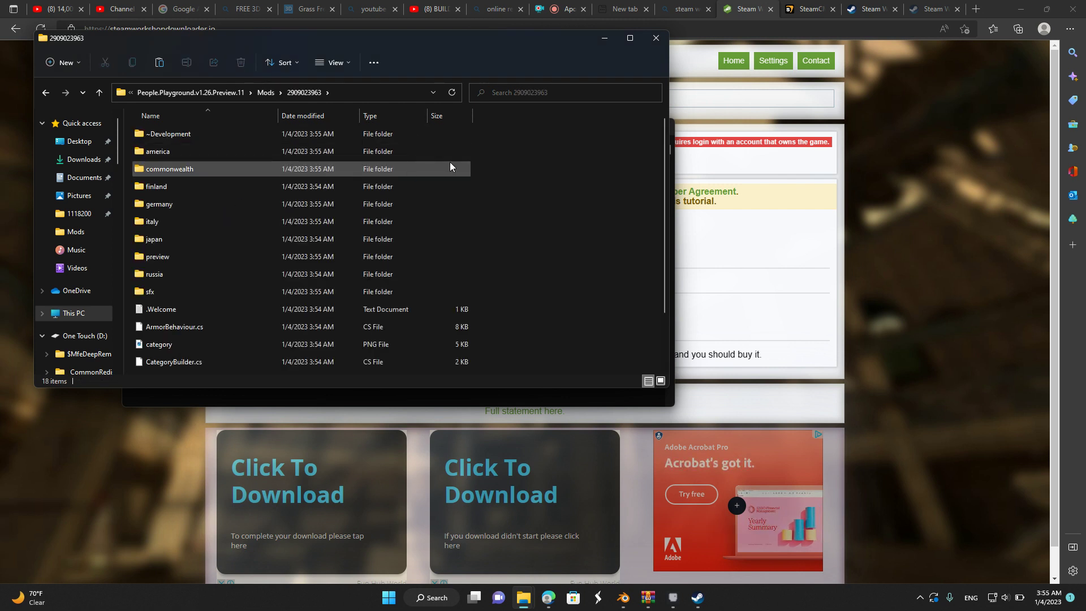
pyautogui.moveTo(527, 136); pyautogui.dragTo(294, 461)
pyautogui.rightClick(280, 272)
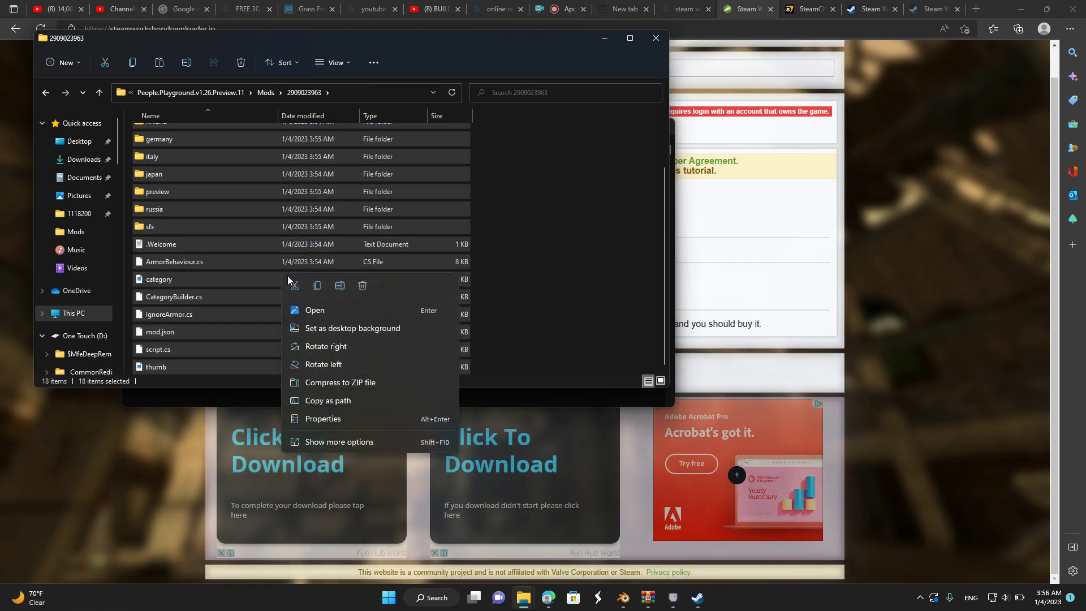
pyautogui.click(317, 286)
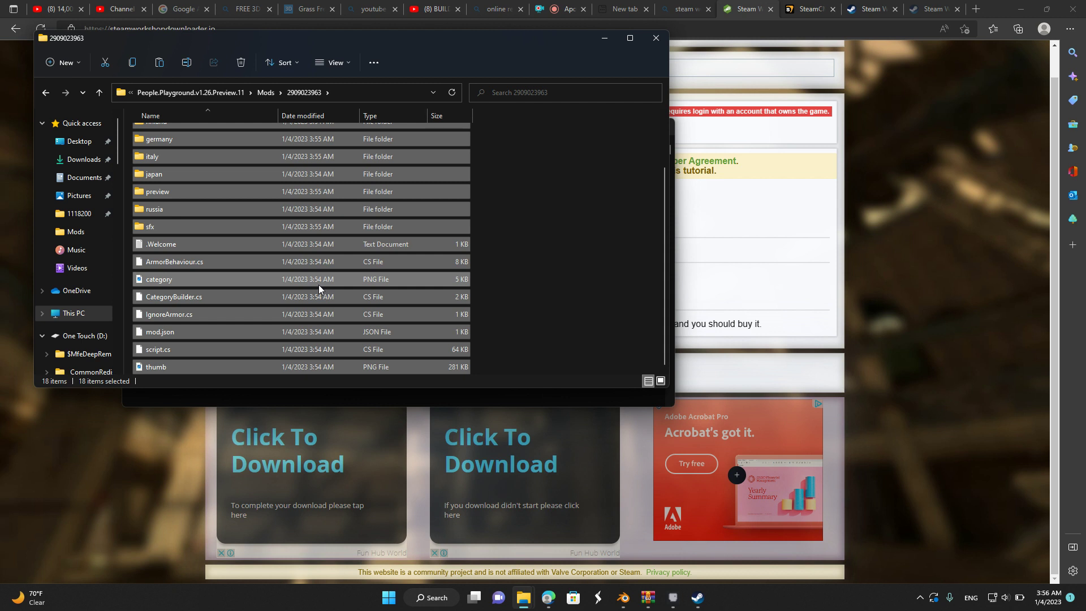
pyautogui.click(96, 95)
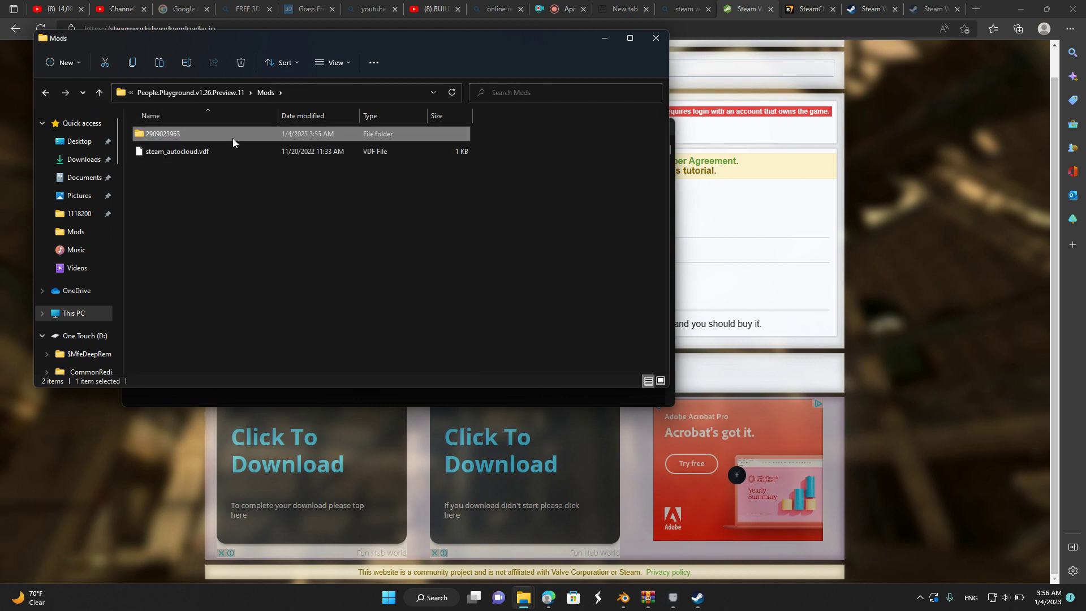
pyautogui.rightClick(246, 138)
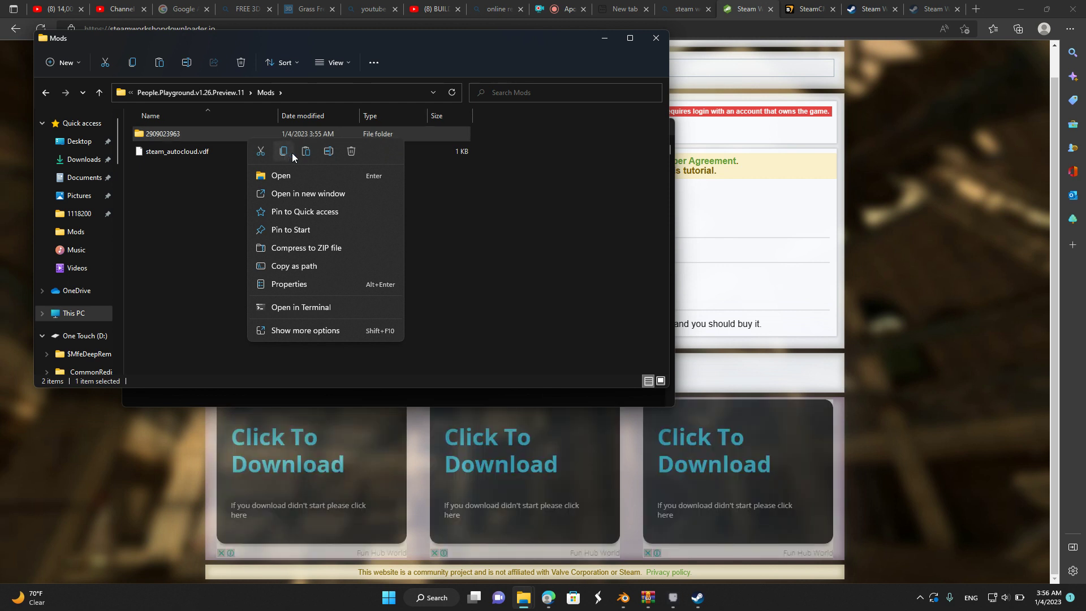
pyautogui.click(351, 151)
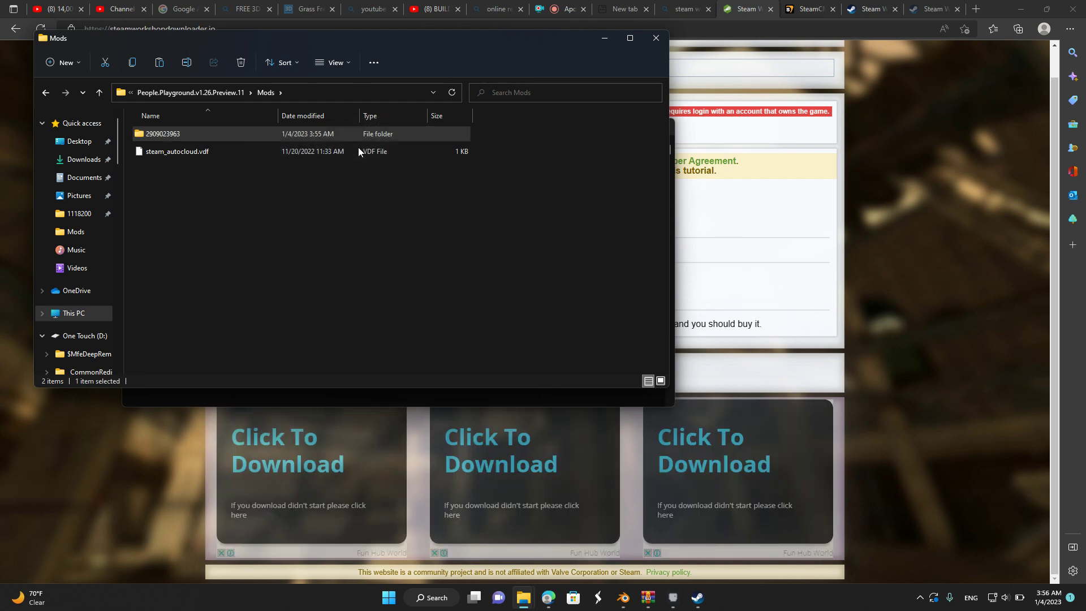
# Create a new folder named "----------" inside the Mods folder
pyautogui.rightClick(216, 207)
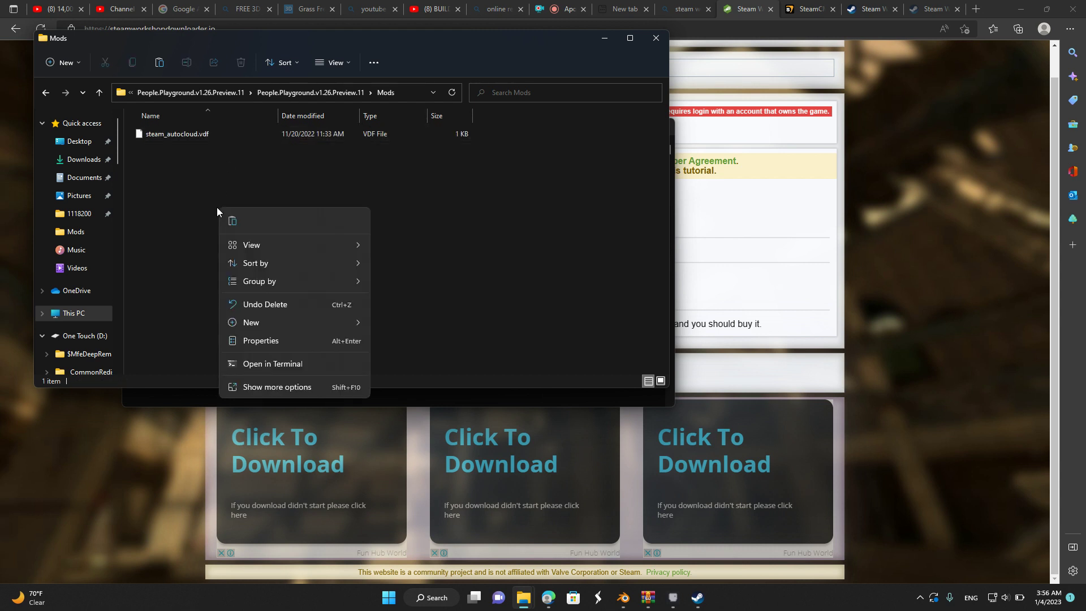
pyautogui.click(281, 390)
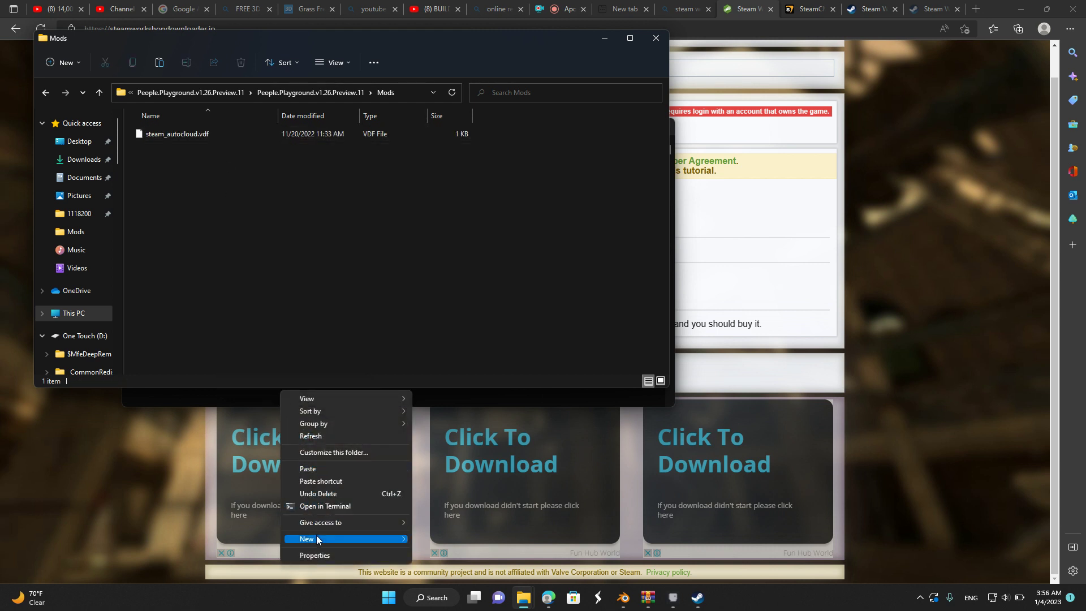
pyautogui.moveTo(317, 536)
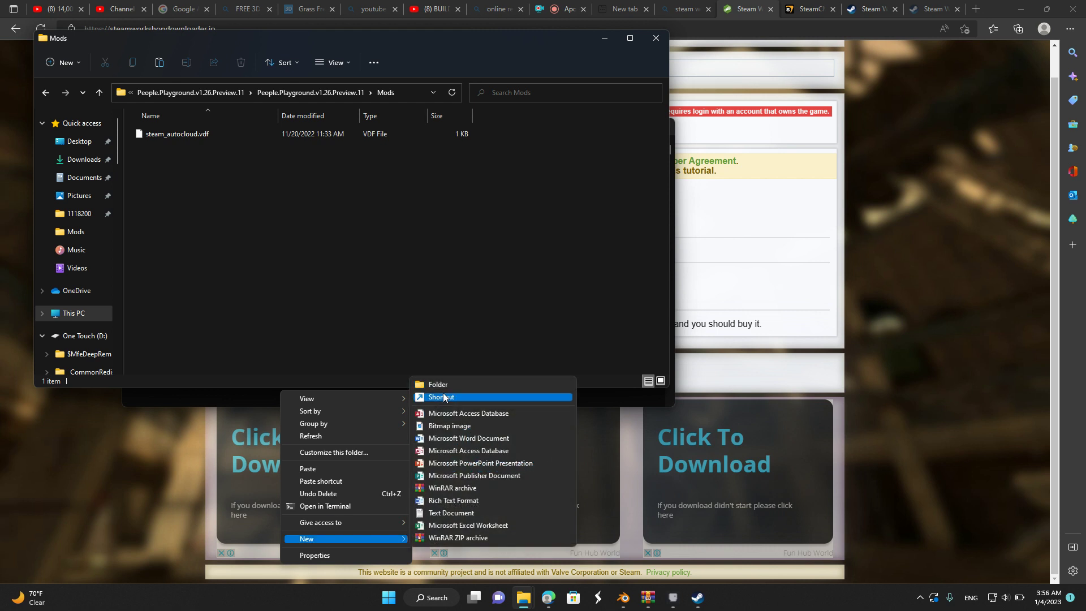
pyautogui.click(440, 384)
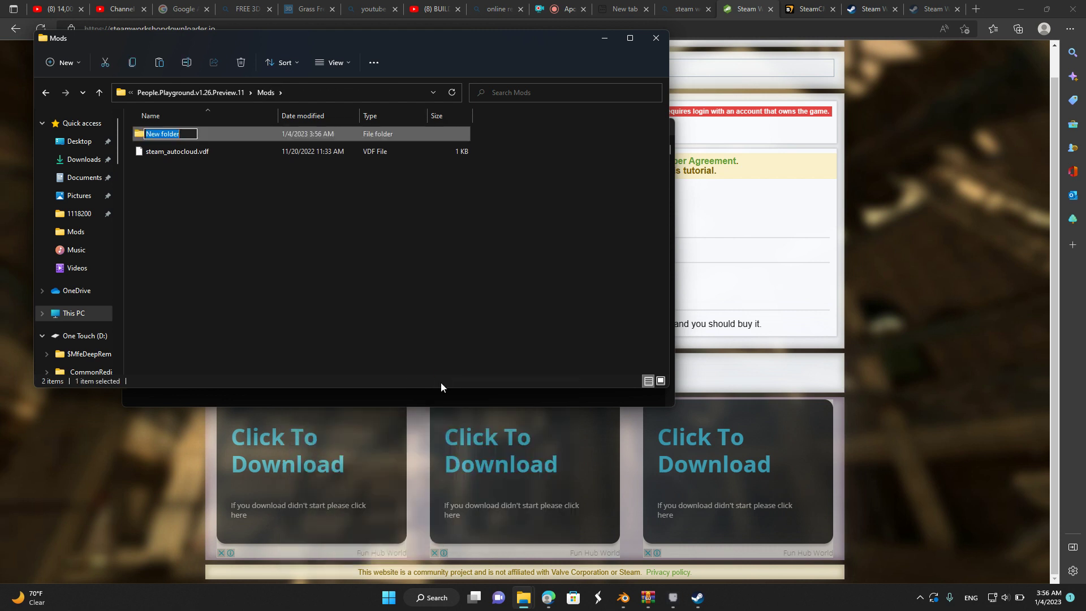
pyautogui.press('BackSpace')
pyautogui.write('----------')
pyautogui.press('Return')
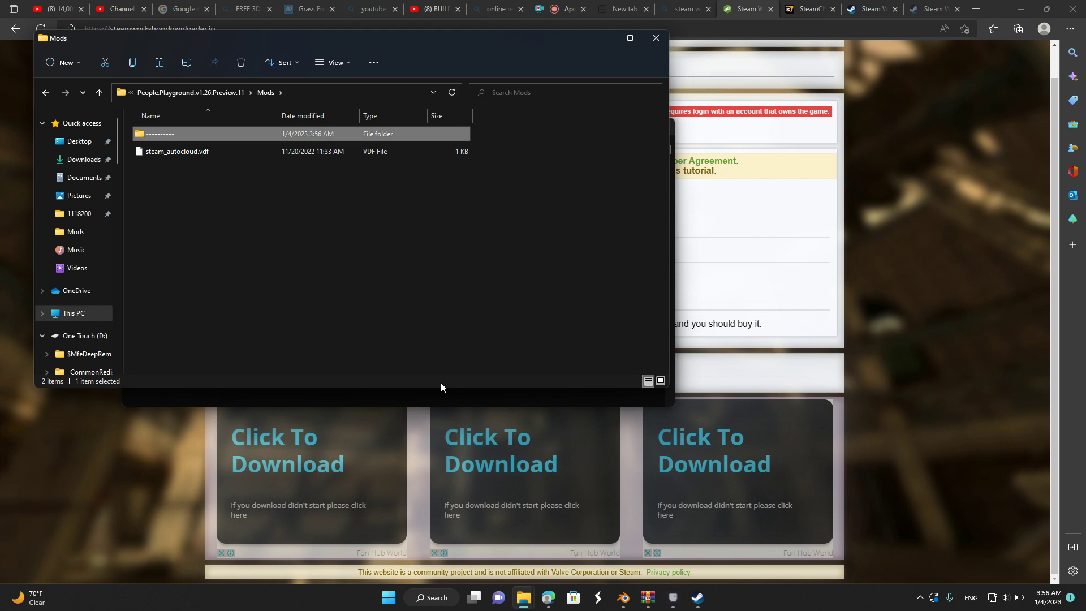
# Try to paste the copied mod files into the "----------" folder, retrying the copy when it is interrupted
pyautogui.doubleClick(235, 136)
pyautogui.rightClick(236, 165)
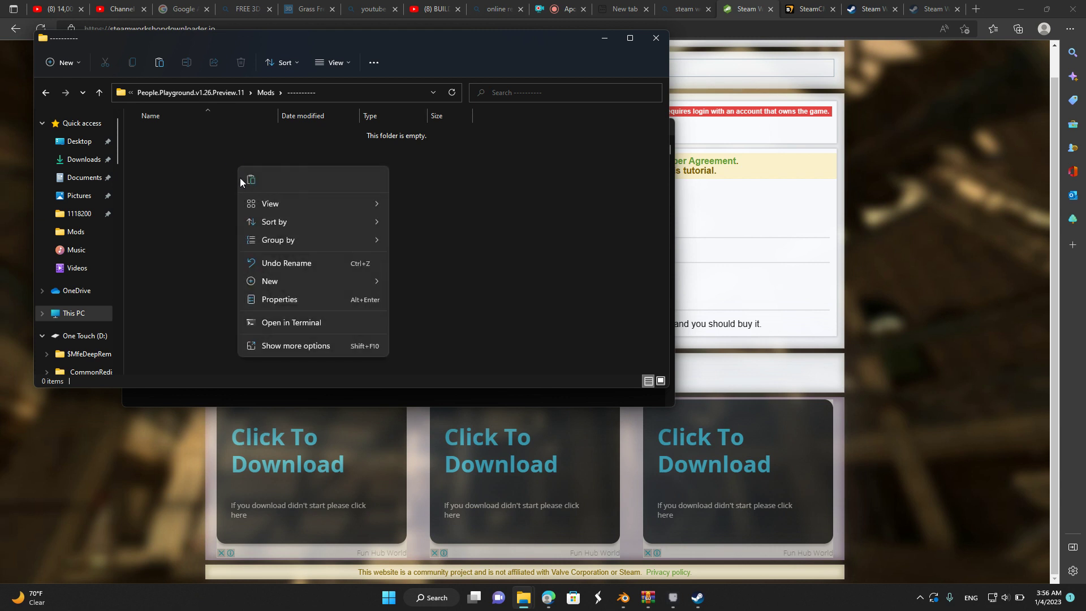
pyautogui.click(246, 178)
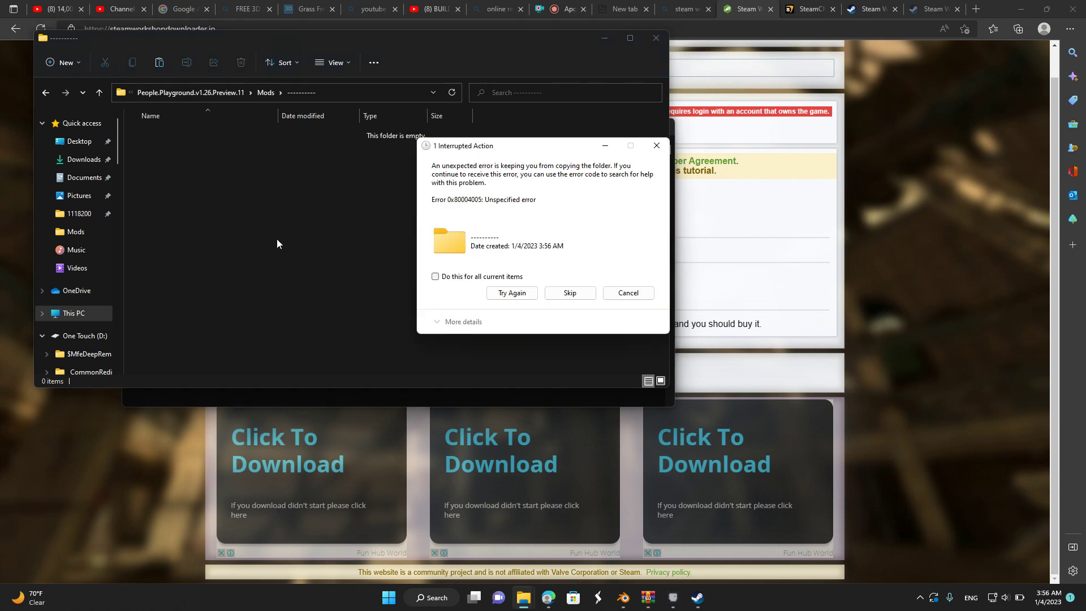
pyautogui.click(522, 291)
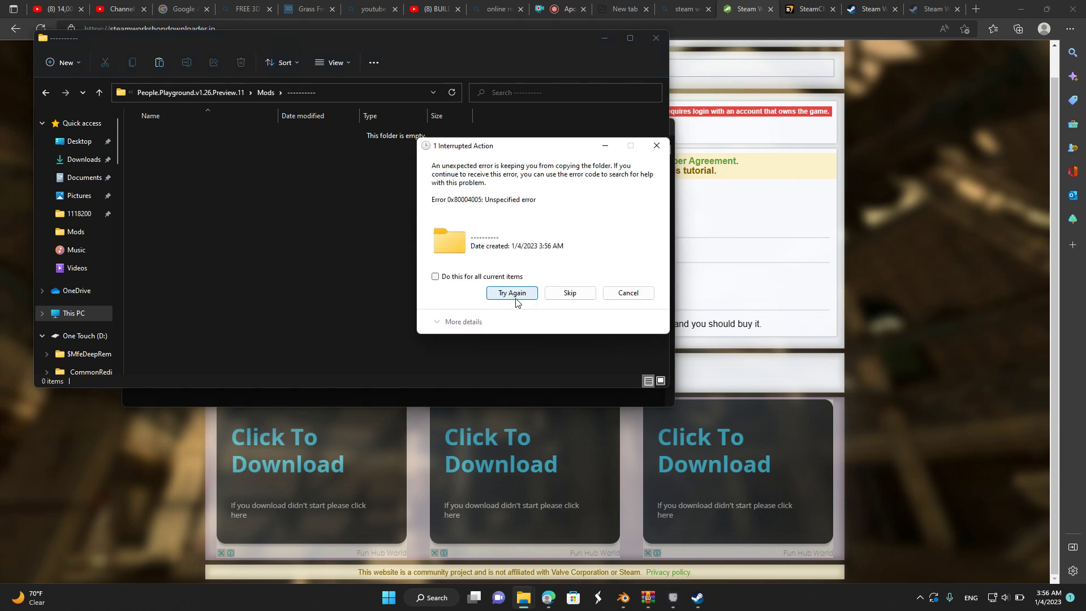
pyautogui.click(524, 294)
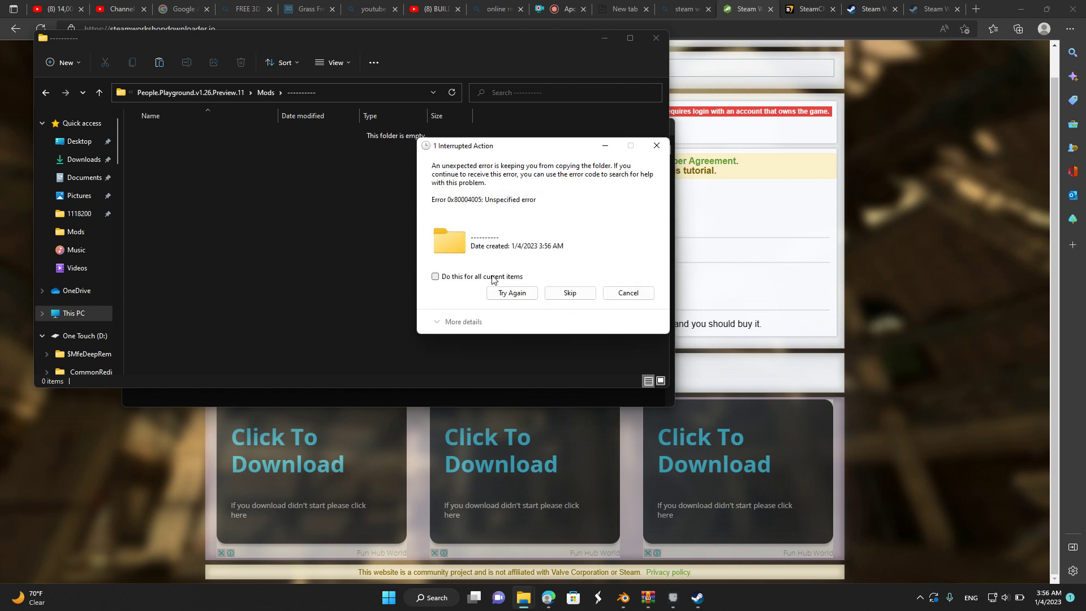
# Switch back to the "----------" folder window in File Explorer and check the mod files in it
pyautogui.click(561, 6)
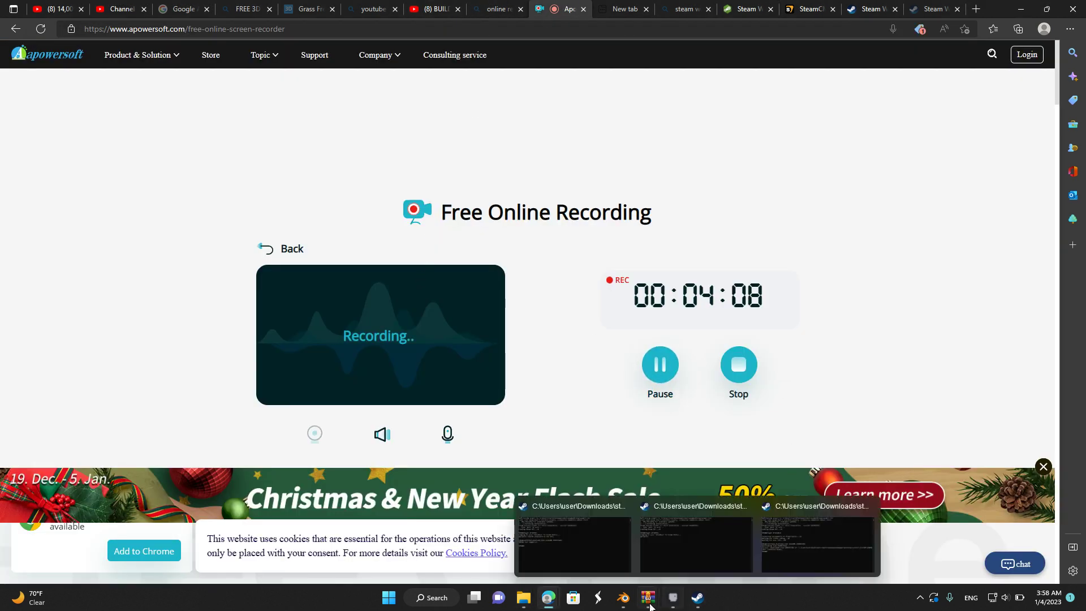
pyautogui.moveTo(531, 598)
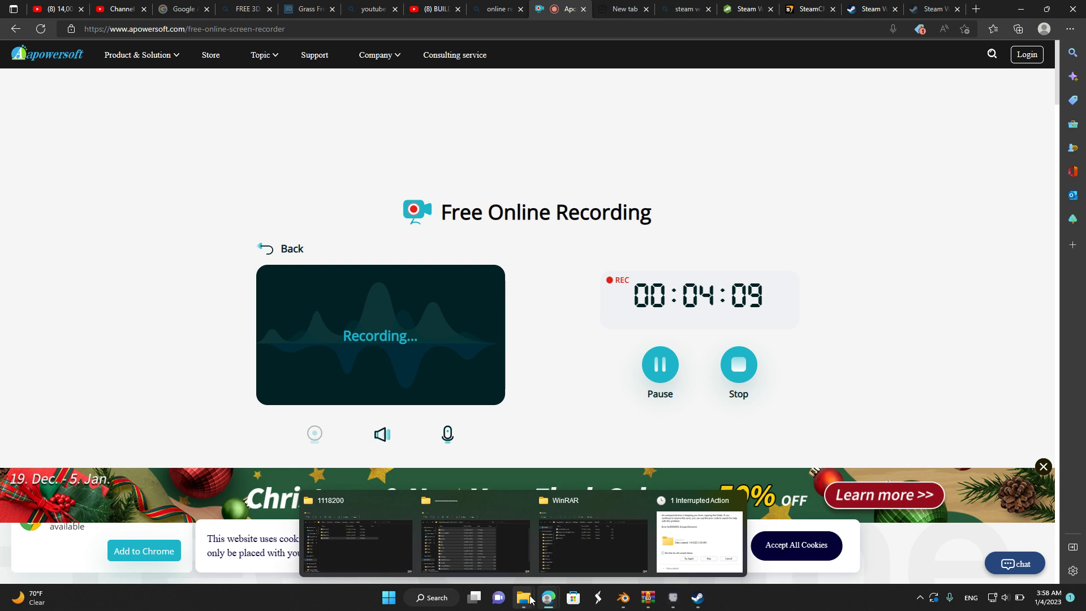
pyautogui.click(457, 550)
pyautogui.scroll(1, 389, 198)
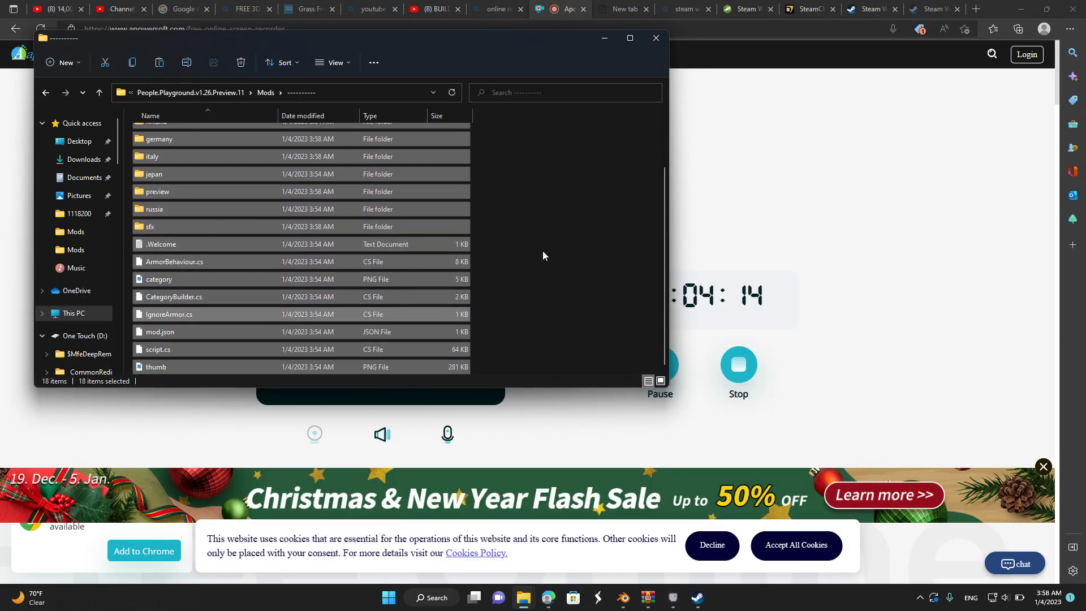
pyautogui.click(541, 250)
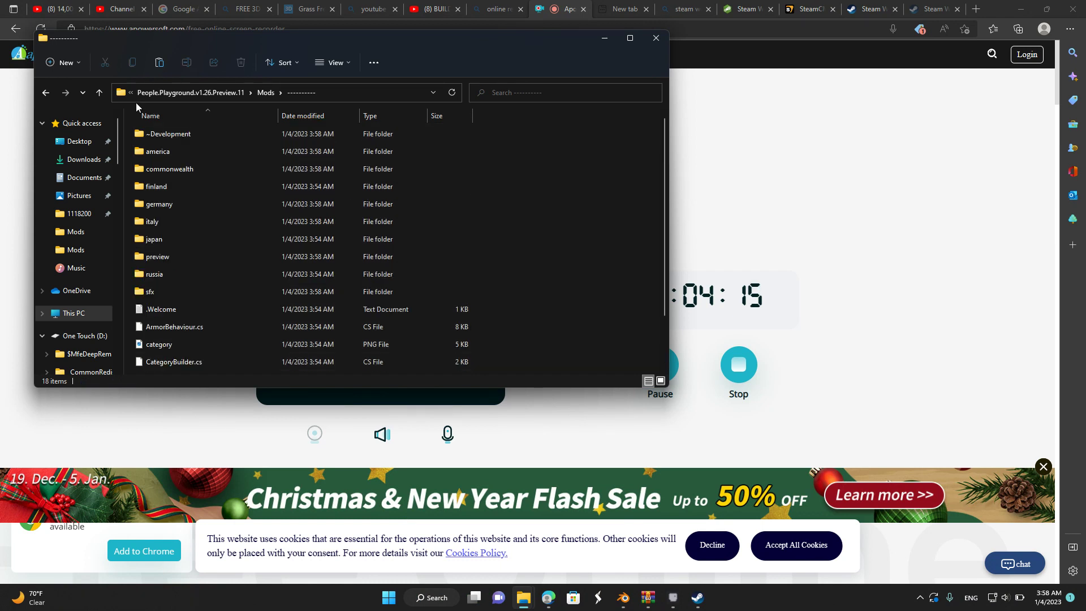
# Go up to the People.Playground.v1.26.Preview.11 game folder and launch the People Playground application
pyautogui.click(100, 94)
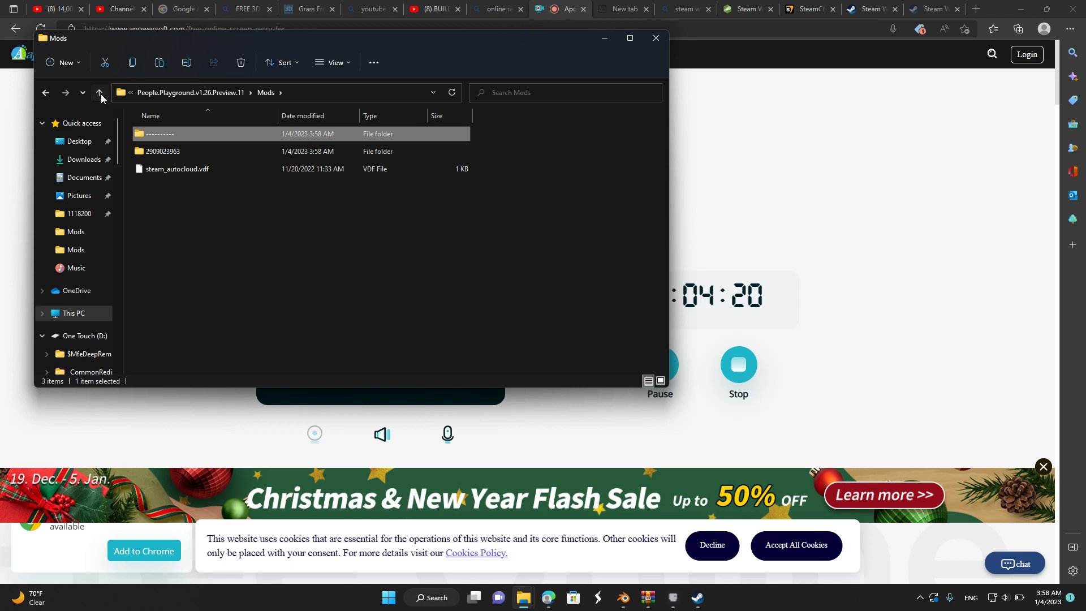
pyautogui.click(100, 94)
pyautogui.scroll(-2, 233, 291)
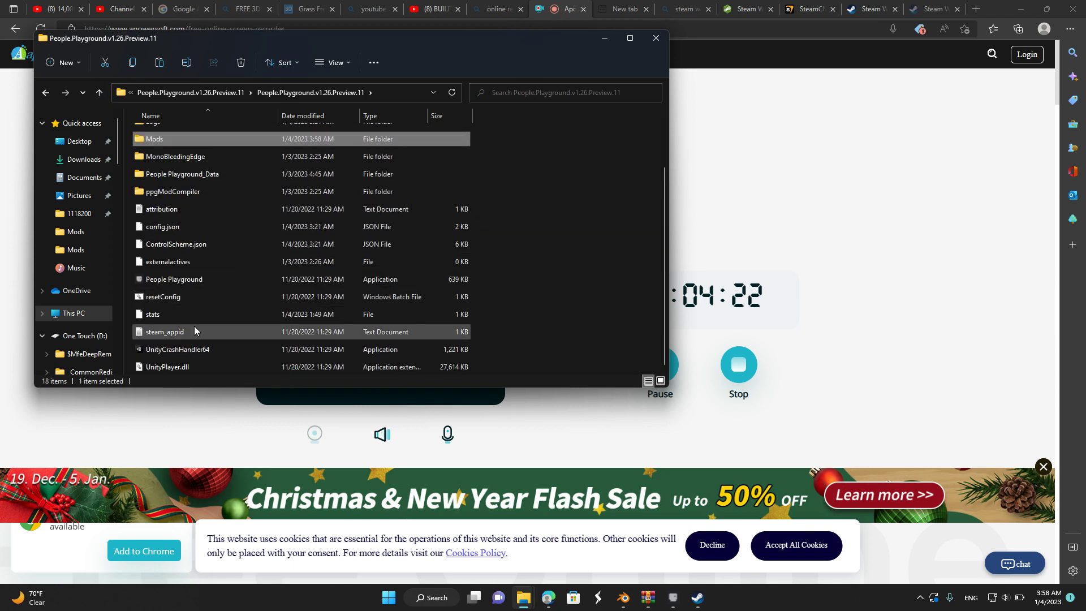
pyautogui.click(194, 276)
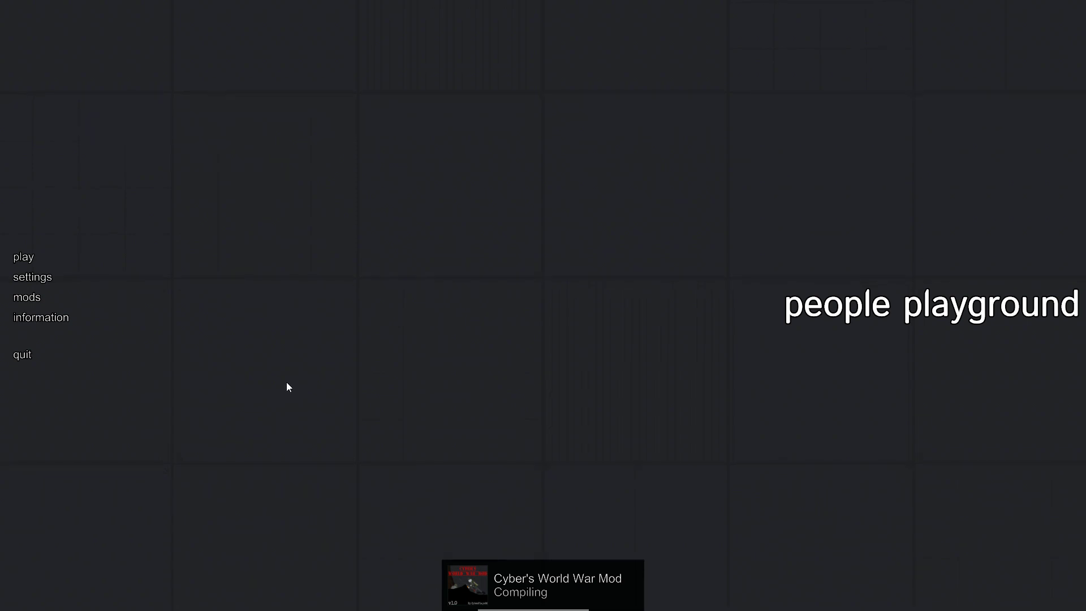
# Enable all installed mods in the game's mod list and return to the main menu
pyautogui.click(31, 297)
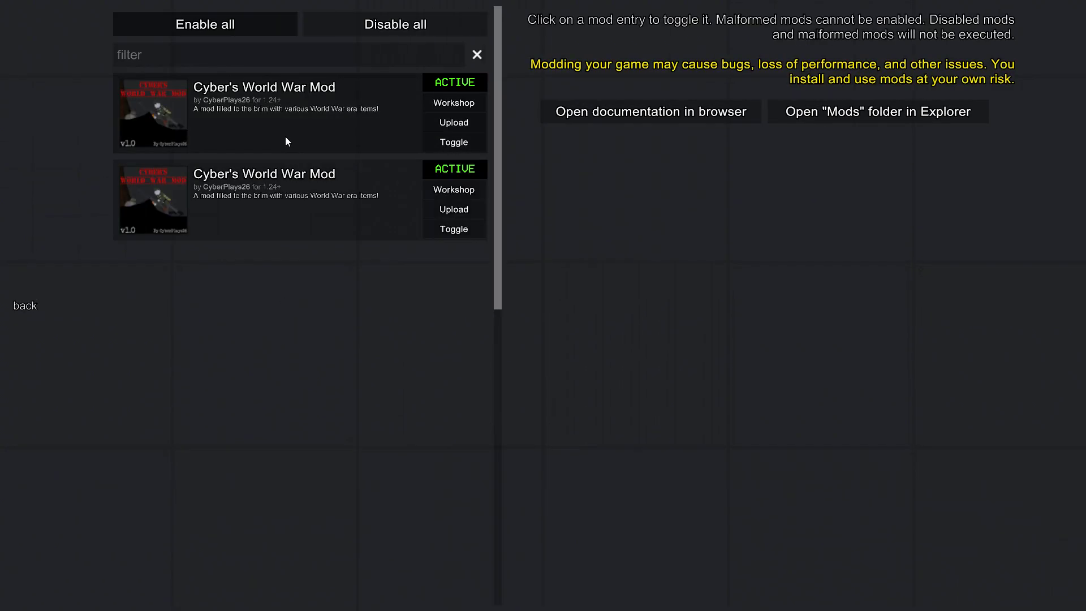
pyautogui.click(228, 30)
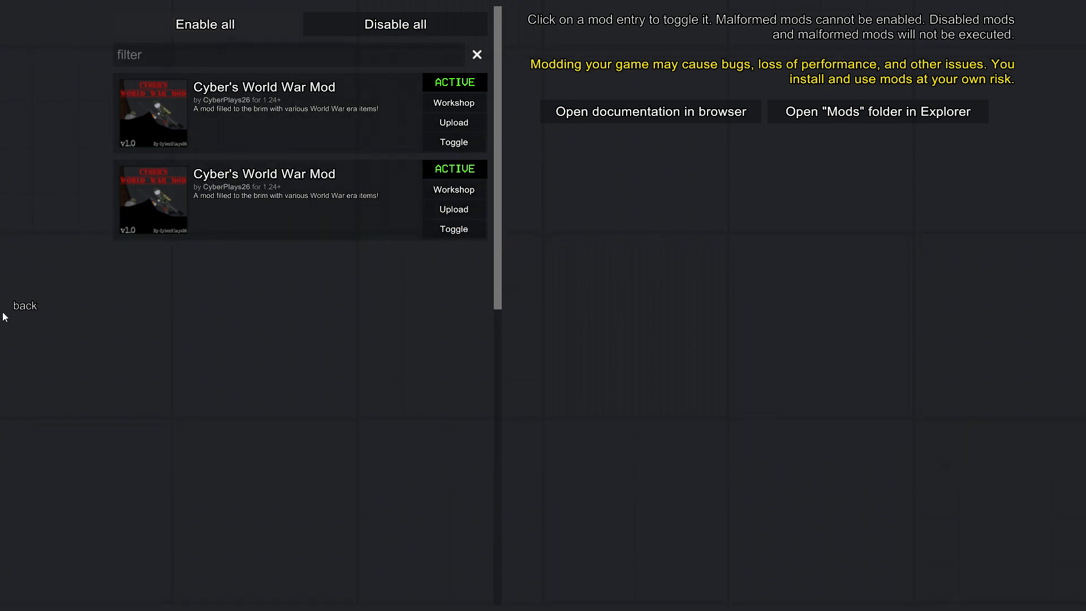
pyautogui.click(22, 305)
# Start a new game in the Default chamber
pyautogui.click(26, 258)
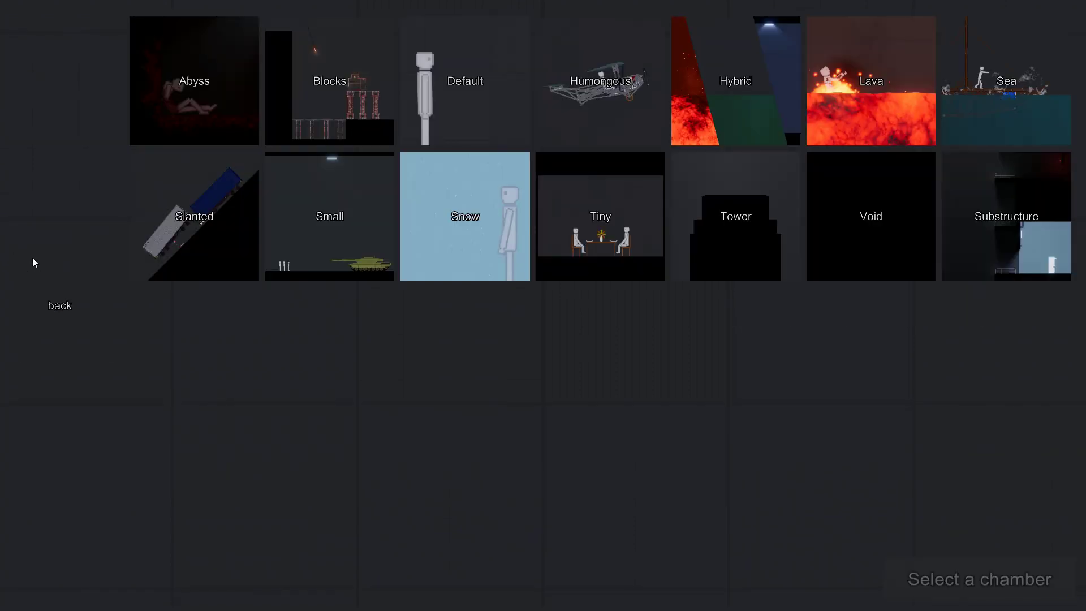
pyautogui.click(438, 105)
pyautogui.click(1017, 579)
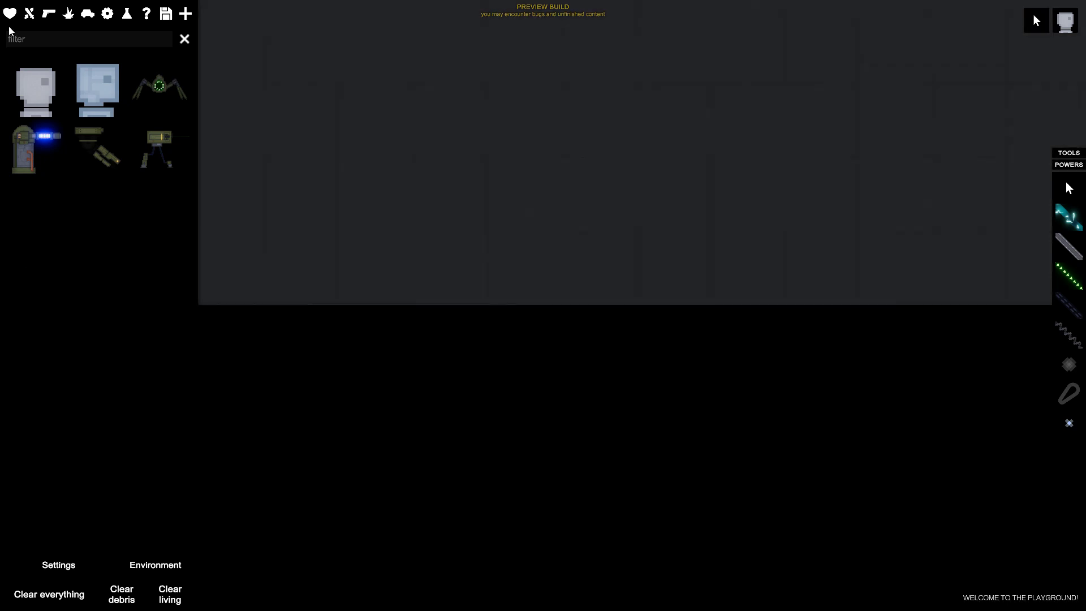
# Spawn a human on the floor of the chamber
pyautogui.click(47, 67)
pyautogui.click(379, 255)
pyautogui.scroll(2, 383, 252)
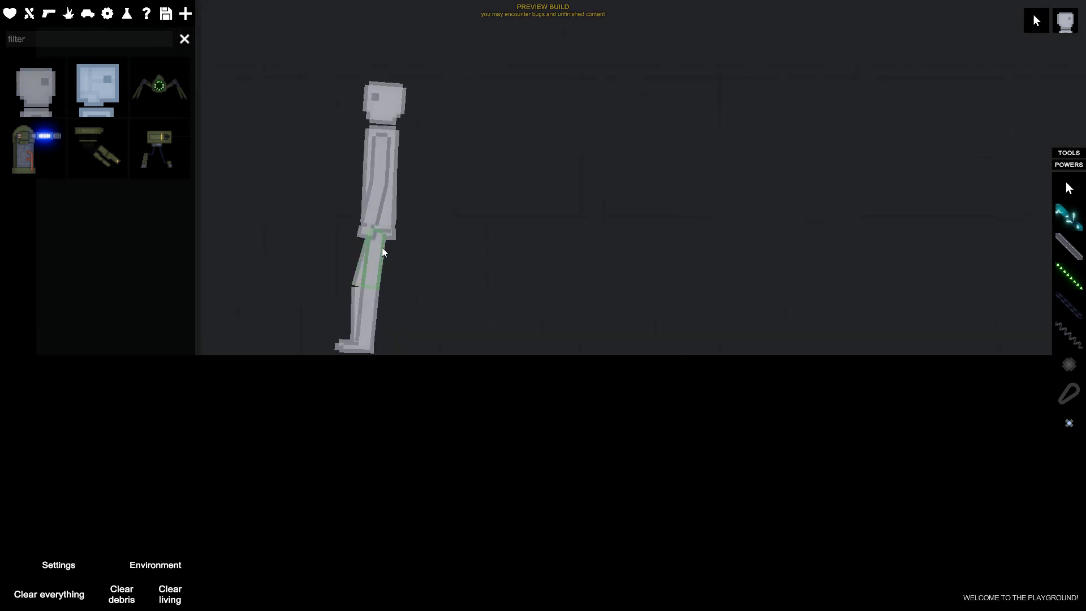
pyautogui.scroll(3, 383, 252)
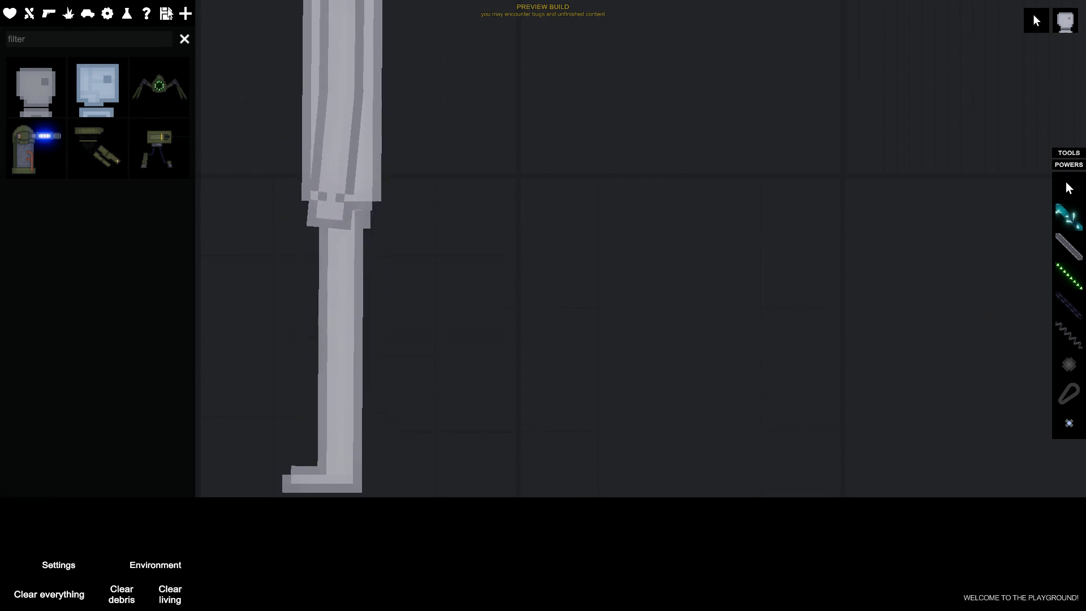
# Show the items of Cyber's World War Mod in the spawn catalogue and place the British flag just above the human
pyautogui.click(186, 14)
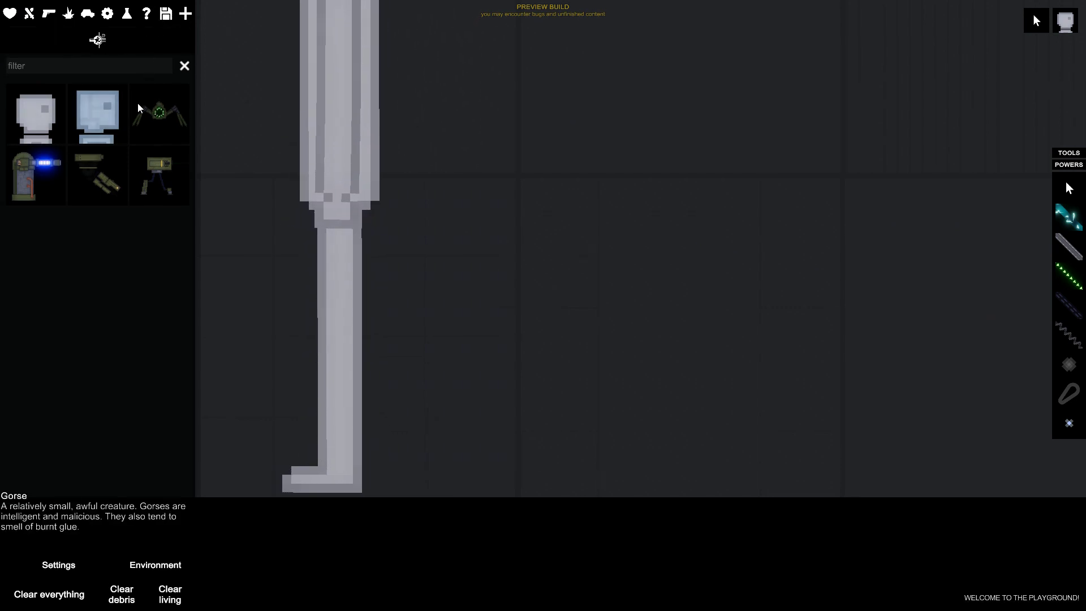
pyautogui.click(97, 40)
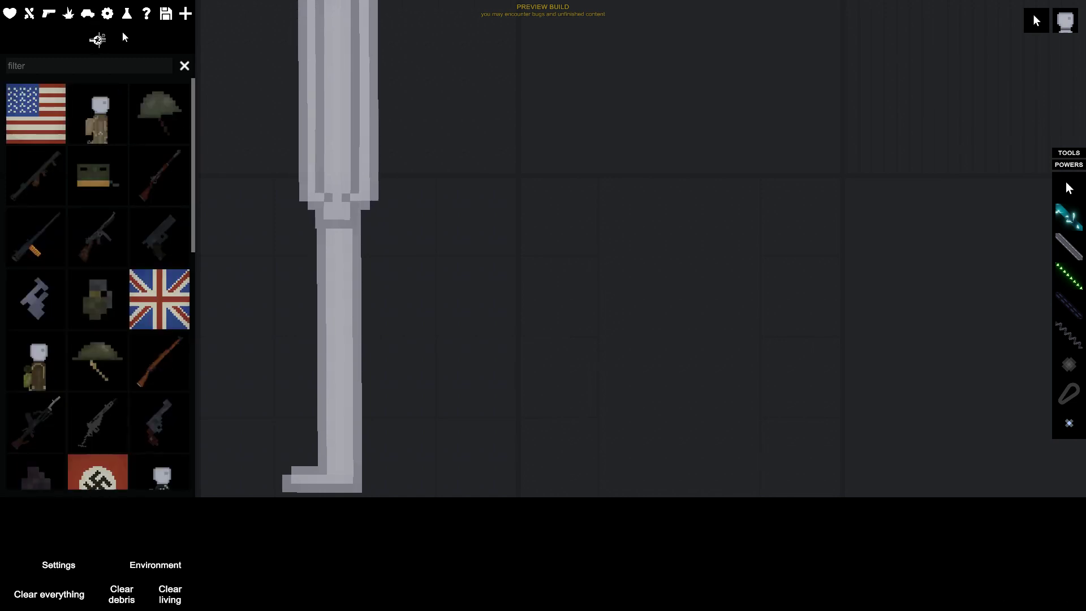
pyautogui.click(14, 117)
pyautogui.scroll(-5, 778, 278)
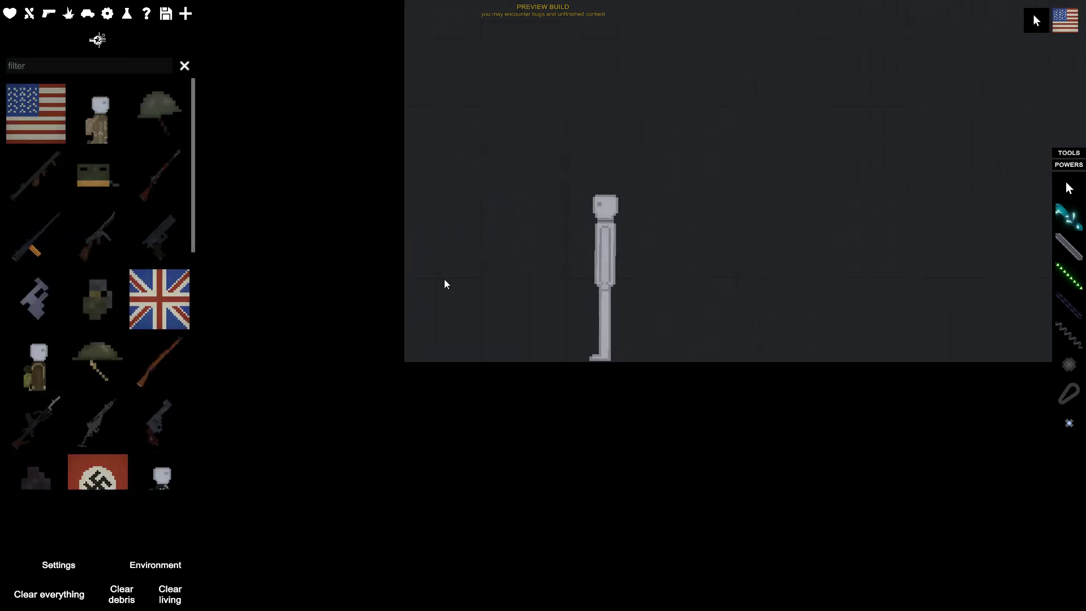
pyautogui.click(159, 298)
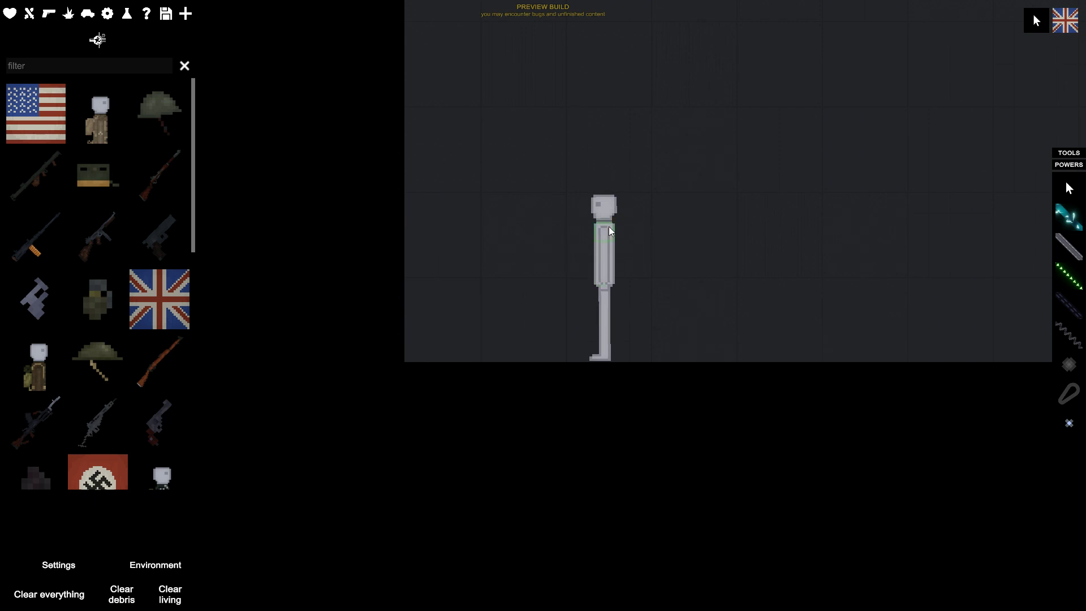
pyautogui.click(609, 177)
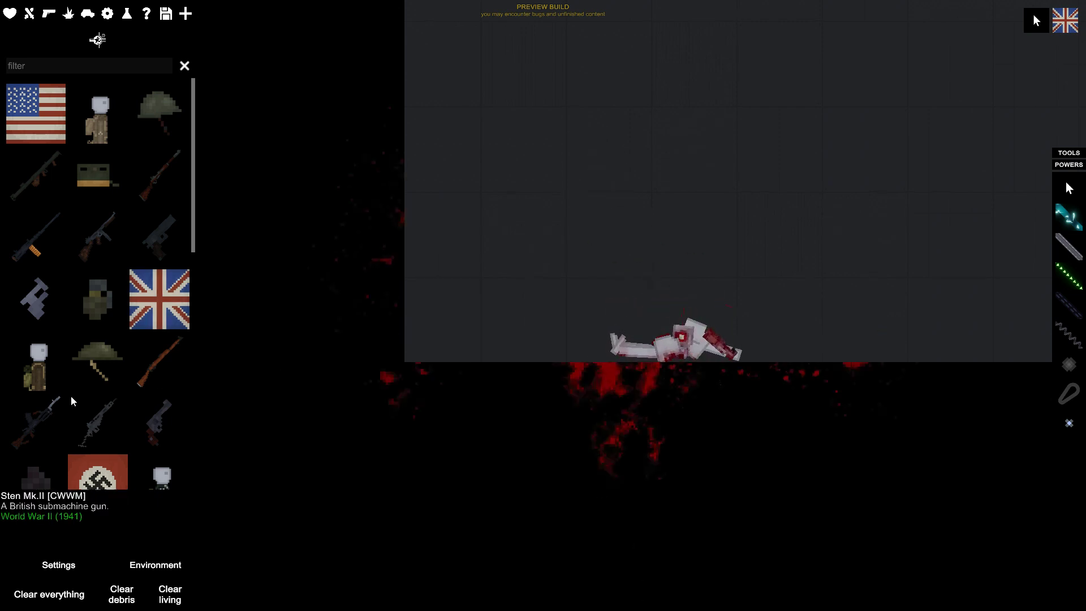
# Spawn the mod's German soldier without a backpack in the chamber, and delete the bodies of the soldier and the human
pyautogui.scroll(-4, 73, 400)
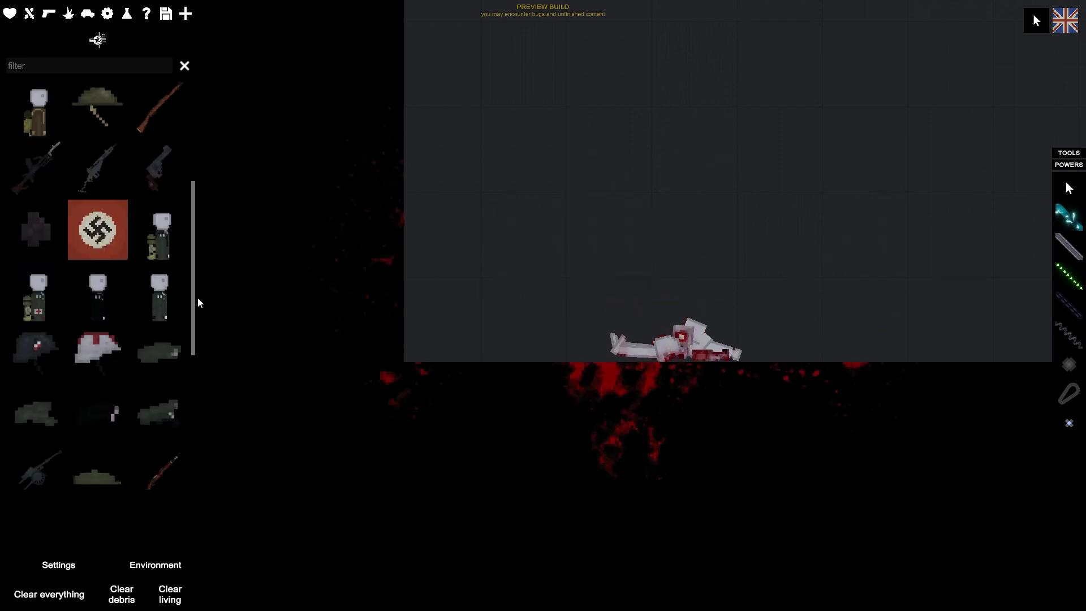
pyautogui.click(159, 298)
pyautogui.click(565, 266)
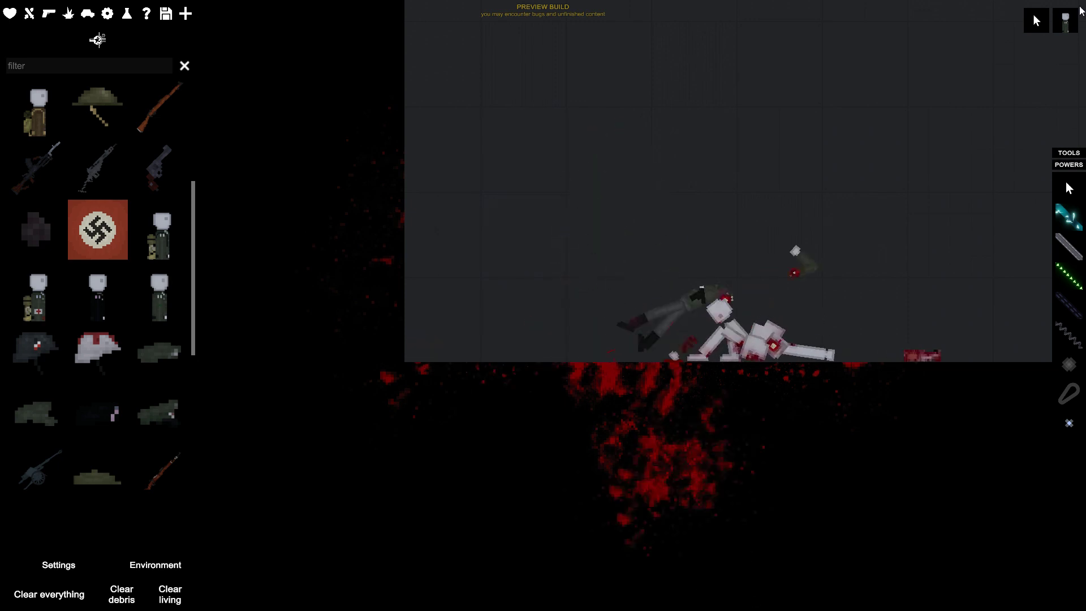
pyautogui.press('Delete')
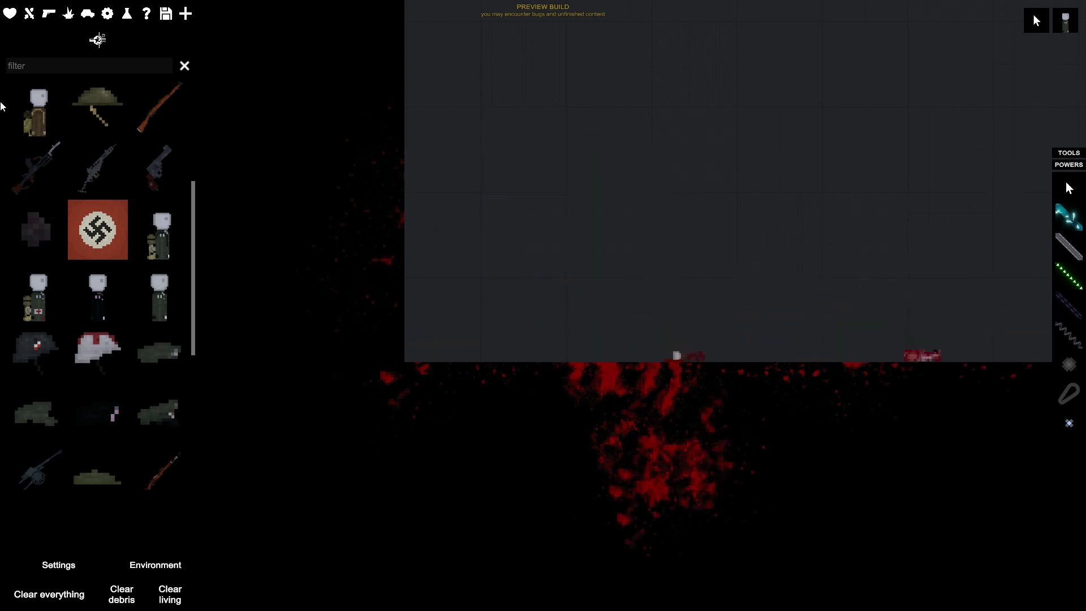
# Go through the mod's remaining flags and weapons and spawn the red and grey grenade at the end of the catalogue inside the chamber
pyautogui.click(97, 229)
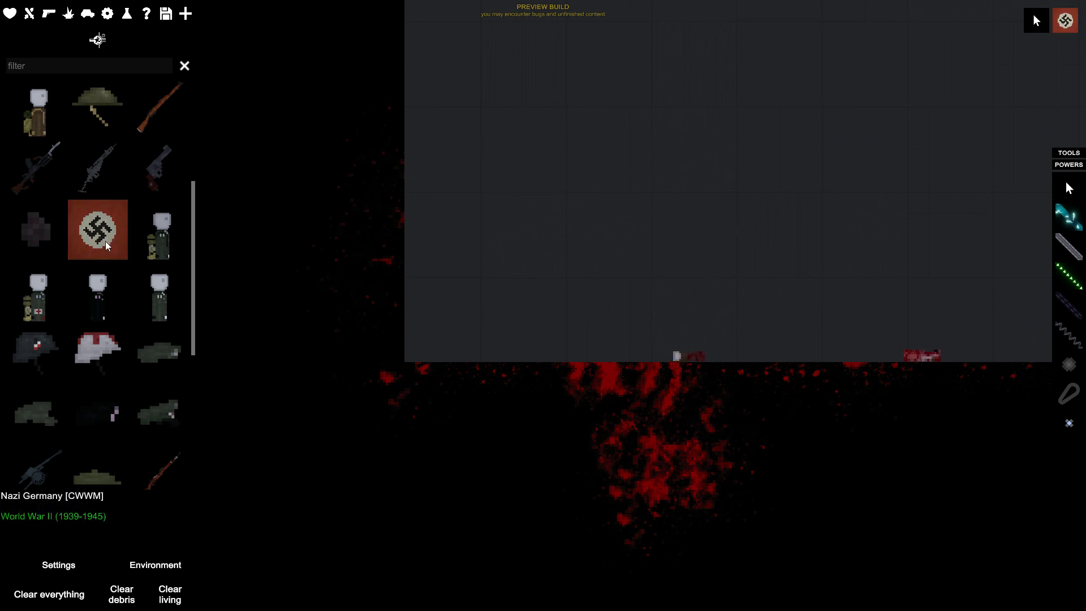
pyautogui.scroll(-5, 159, 310)
pyautogui.click(160, 310)
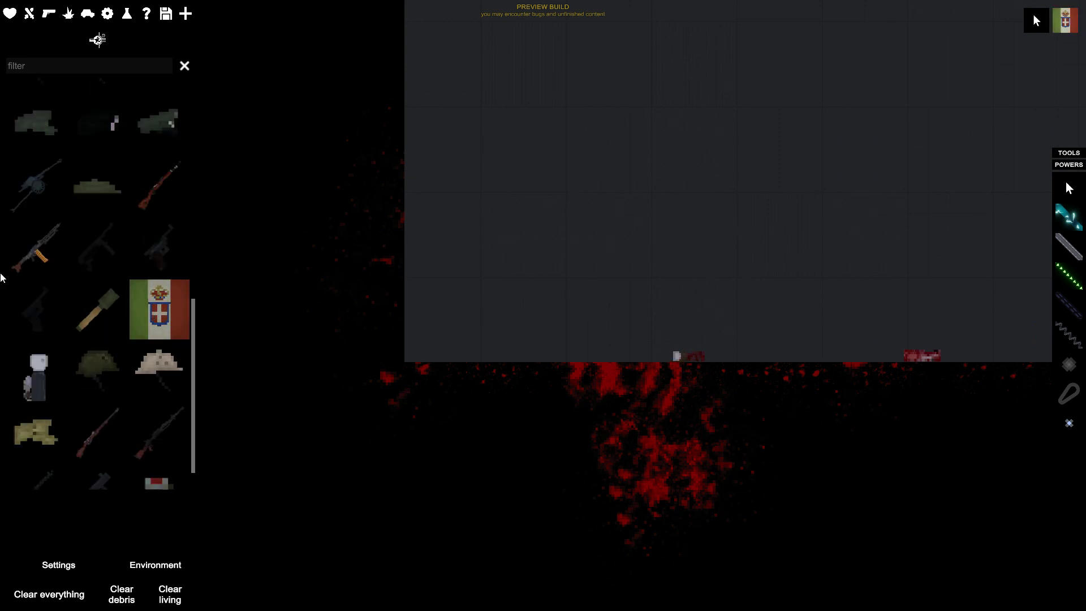
pyautogui.scroll(-1, 53, 278)
pyautogui.click(157, 452)
pyautogui.click(585, 222)
pyautogui.scroll(4, 576, 317)
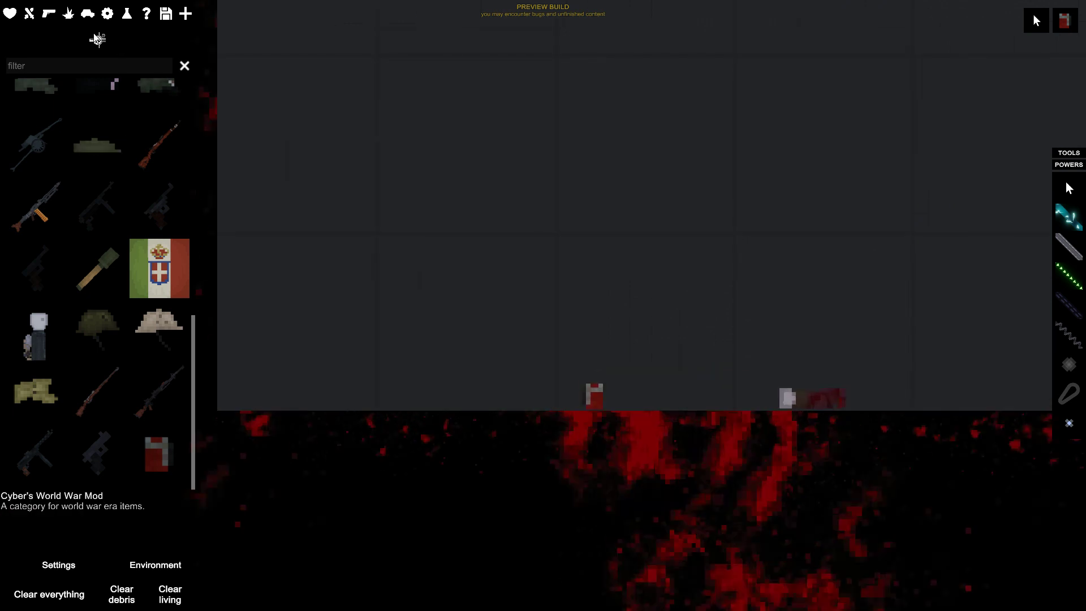
# Spawn the mod's American rocket launcher near the chamber's side wall and activate it
pyautogui.click(98, 39)
pyautogui.scroll(-2, 97, 187)
pyautogui.scroll(-2, 98, 186)
pyautogui.scroll(4, 38, 213)
pyautogui.click(60, 186)
pyautogui.click(497, 376)
pyautogui.rightClick(519, 414)
pyautogui.click(545, 474)
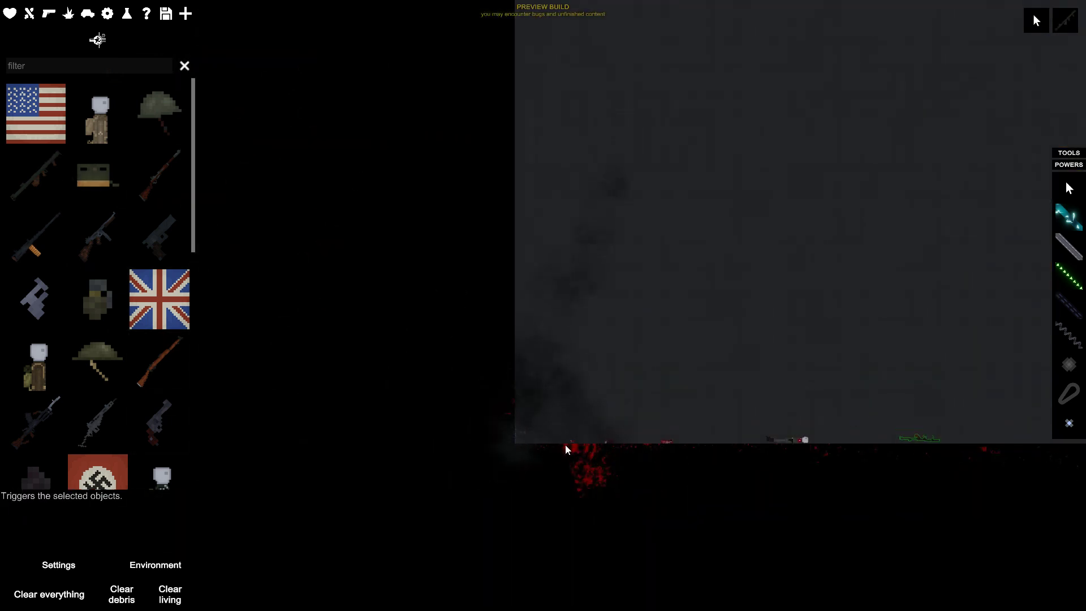
# Show the living entities in the spawn catalogue and select the human for spawning
pyautogui.click(9, 13)
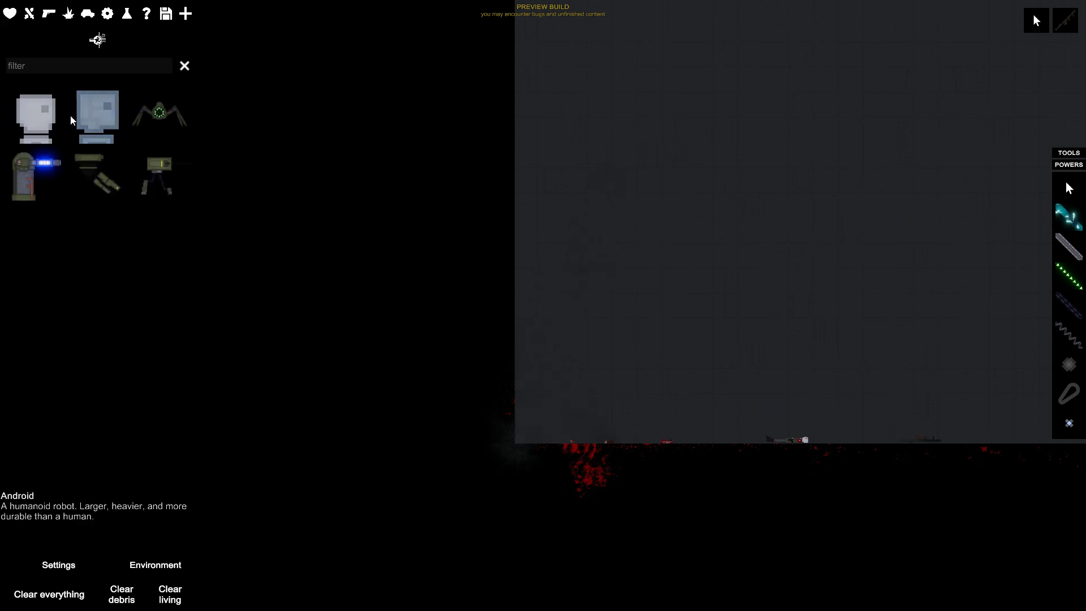
pyautogui.click(36, 116)
pyautogui.scroll(4, 790, 353)
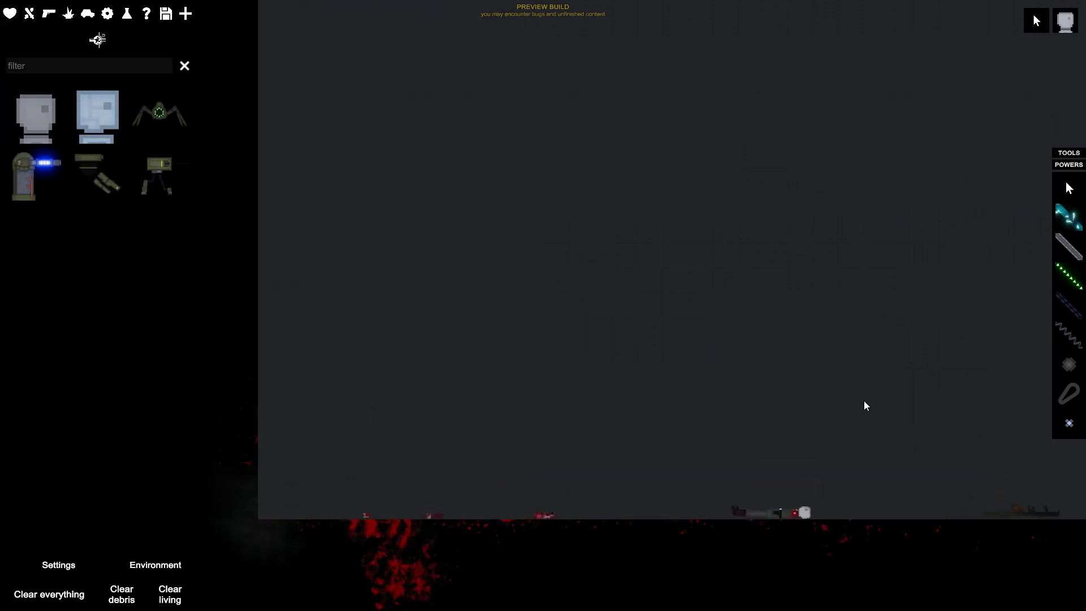
# Leave the game and switch to the browser page of the Apowersoft online screen recorder
pyautogui.press('super')
pyautogui.click(486, 565)
pyautogui.press('Escape')
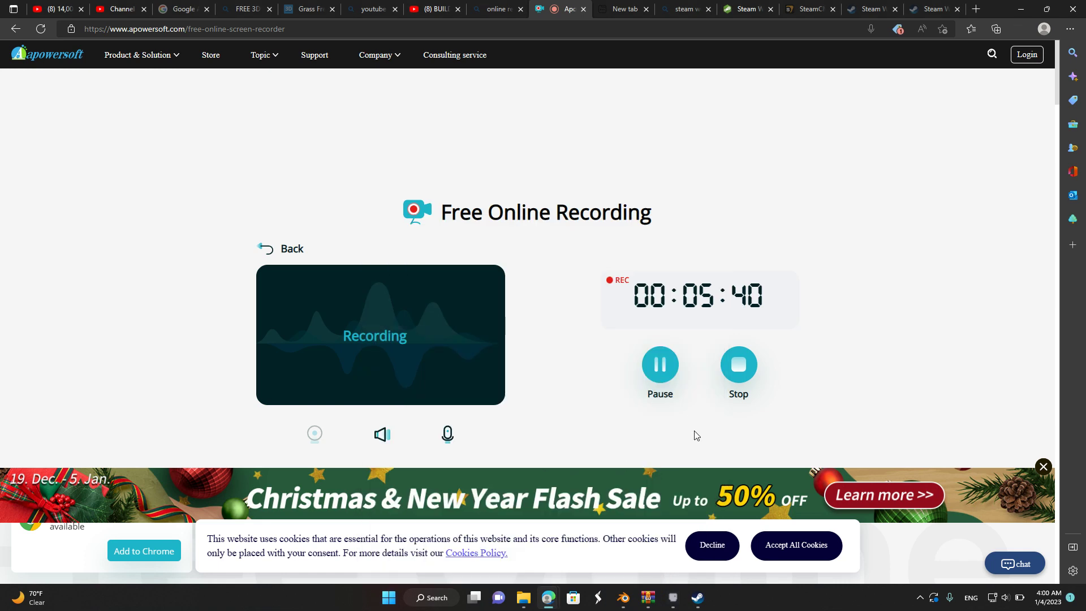